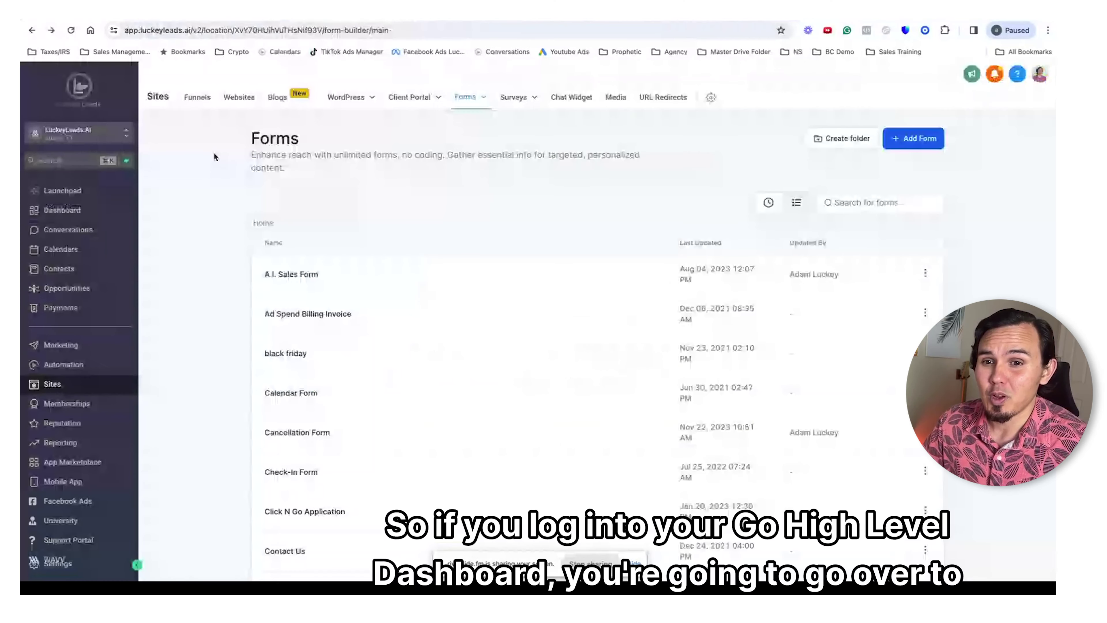
Go to Payments > Documents & Contracts > Templates and open the New template options.
click(77, 308)
mouse_move(328, 98)
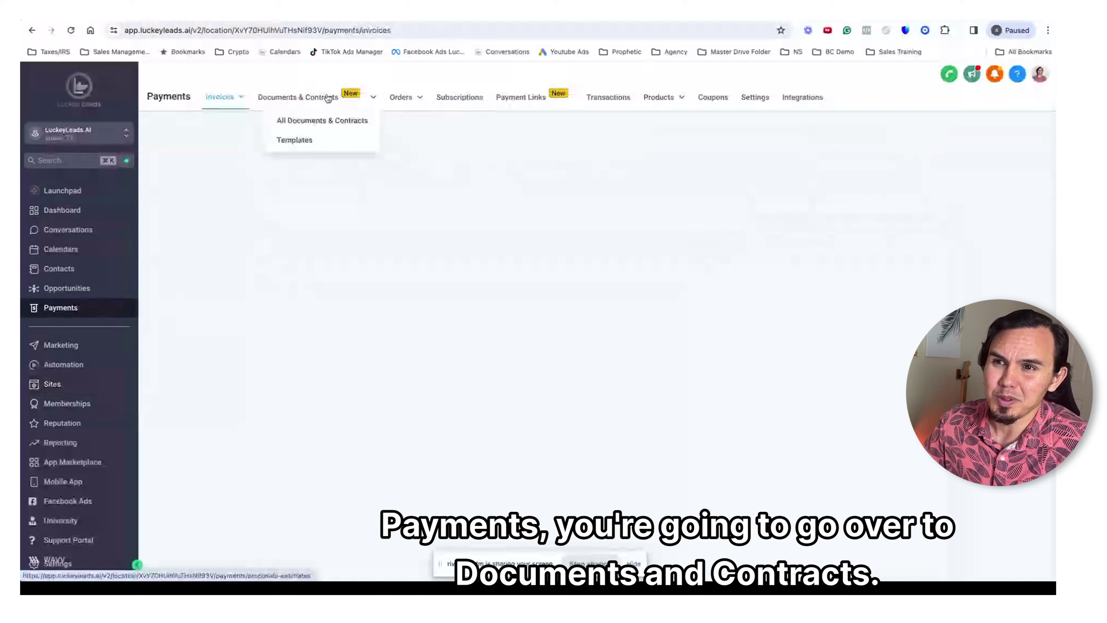
click(351, 116)
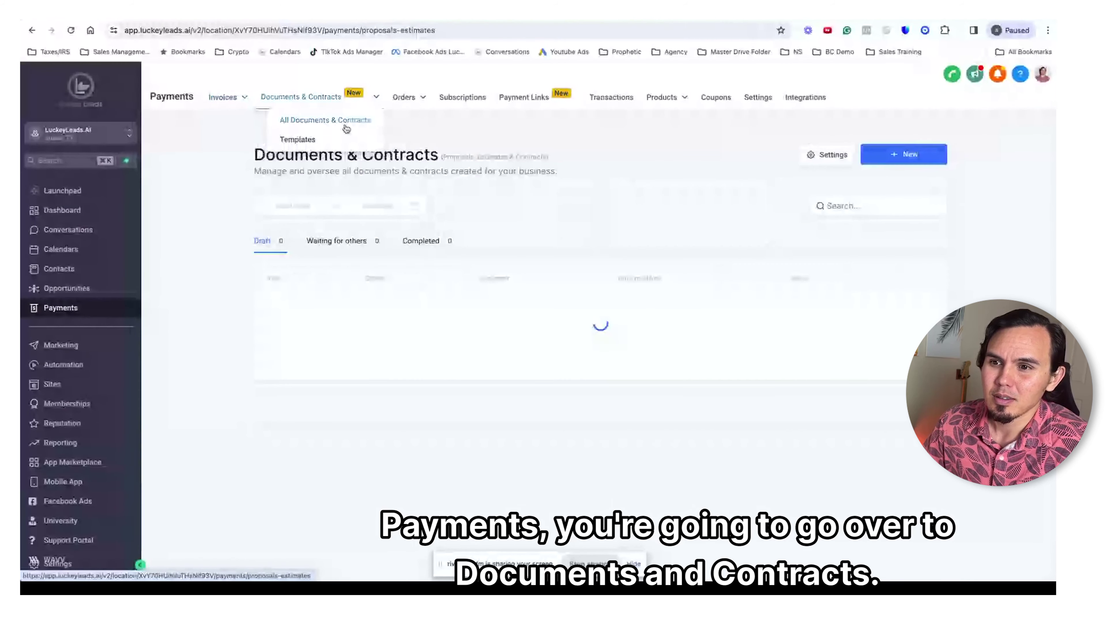
click(305, 140)
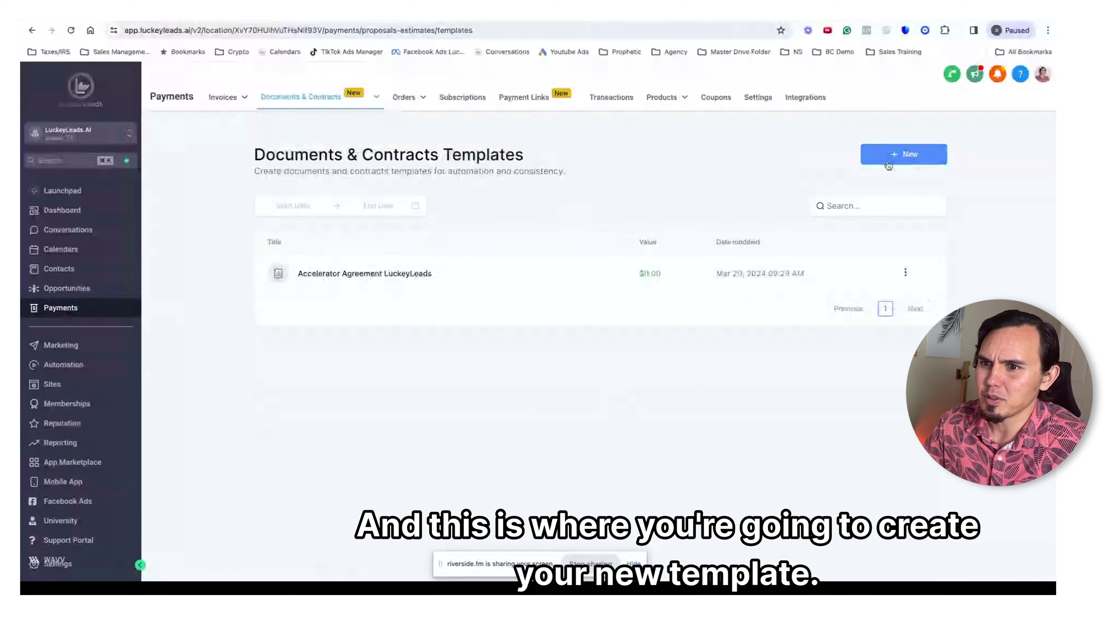
click(910, 156)
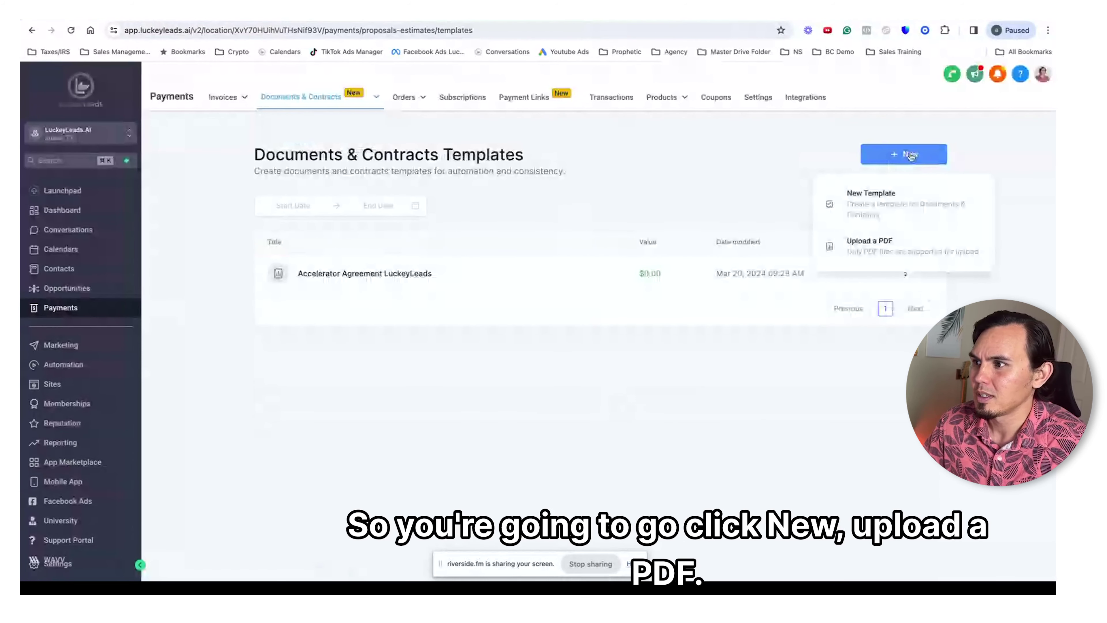
Choose Upload a PDF and upload 'Accelerator LuckeyLeads.AI Agreement 2023 (6).pdf' from Downloads.
click(890, 240)
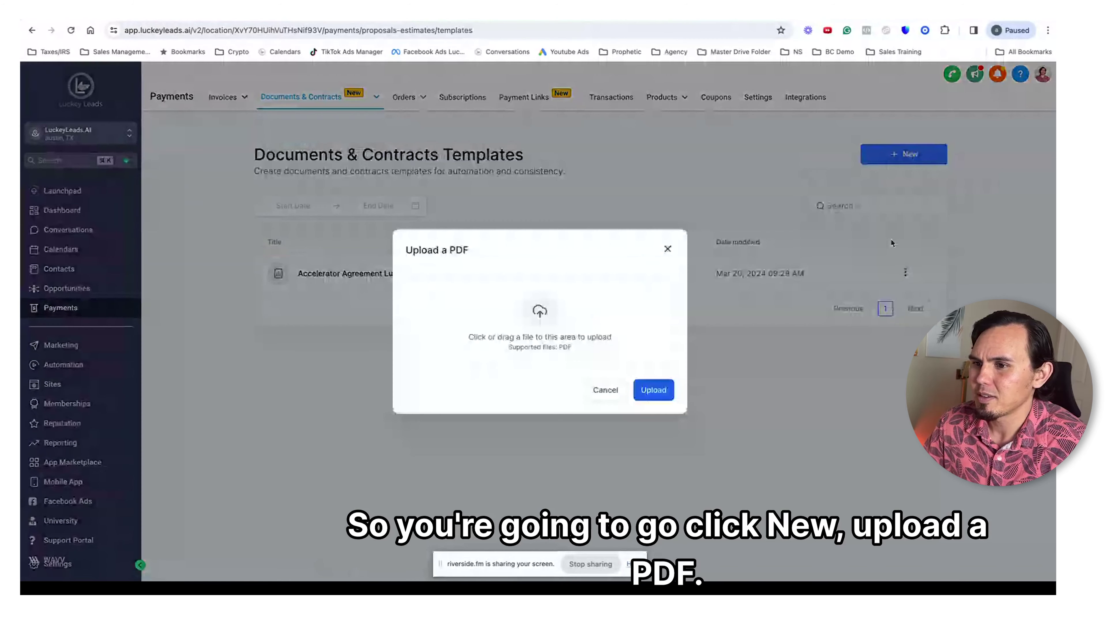
click(548, 297)
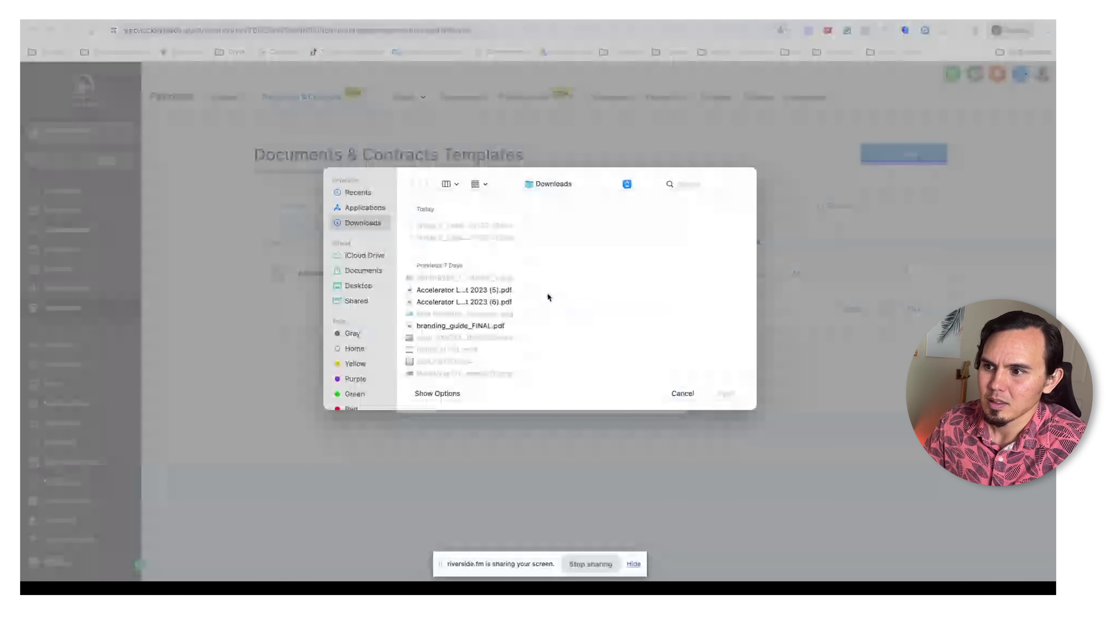
click(501, 301)
click(726, 393)
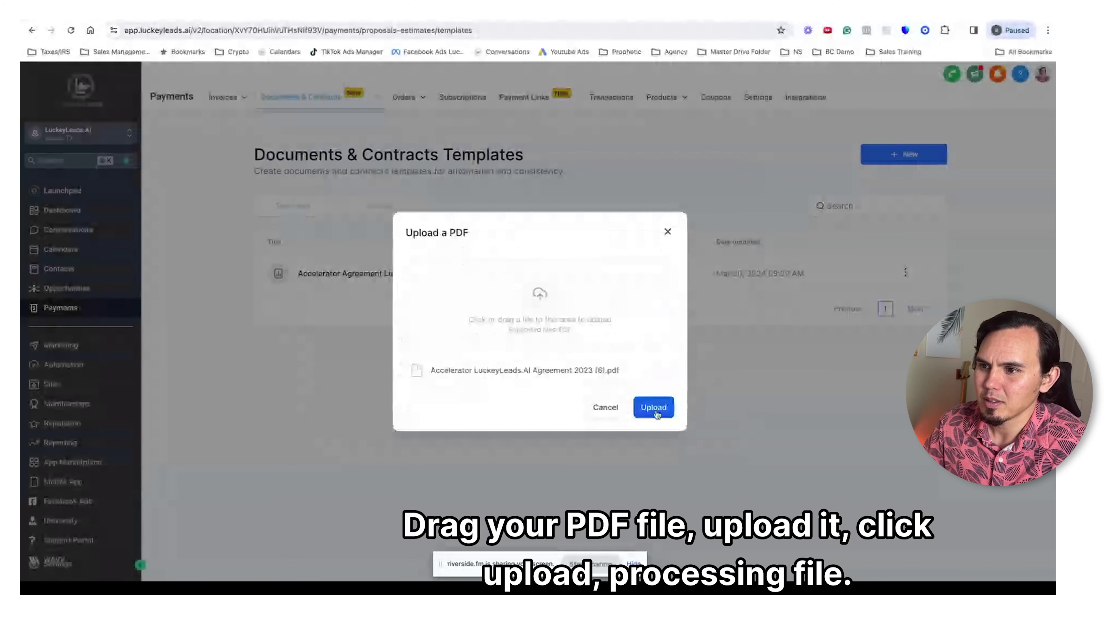
click(657, 413)
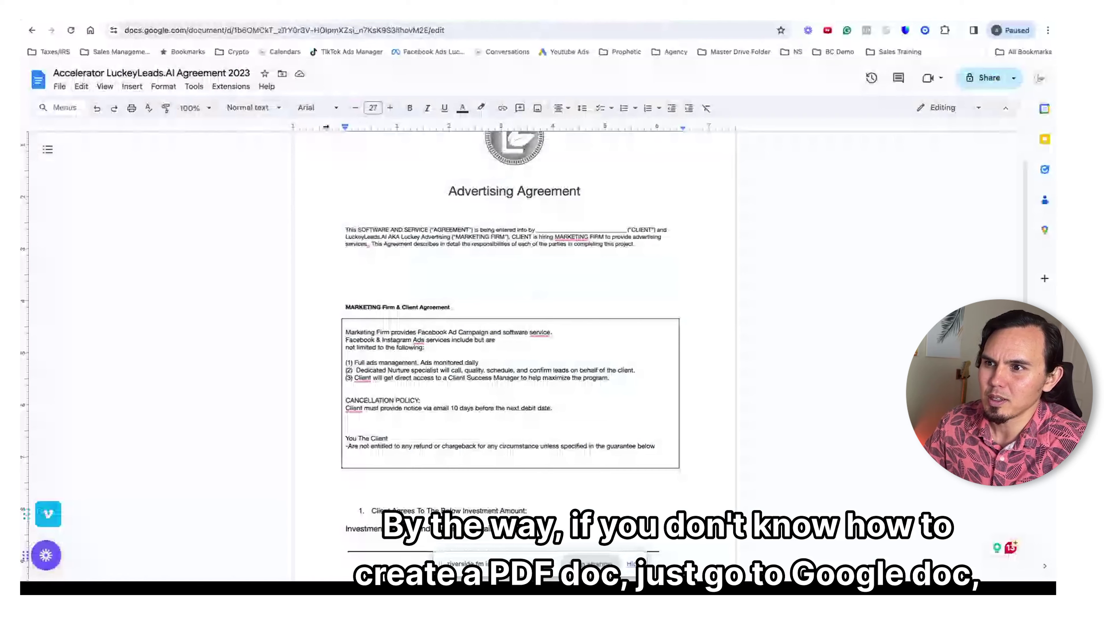
Review the Accelerator agreement in Google Docs and download it as a PDF Document (.pdf).
scroll(460, 226, down, 2)
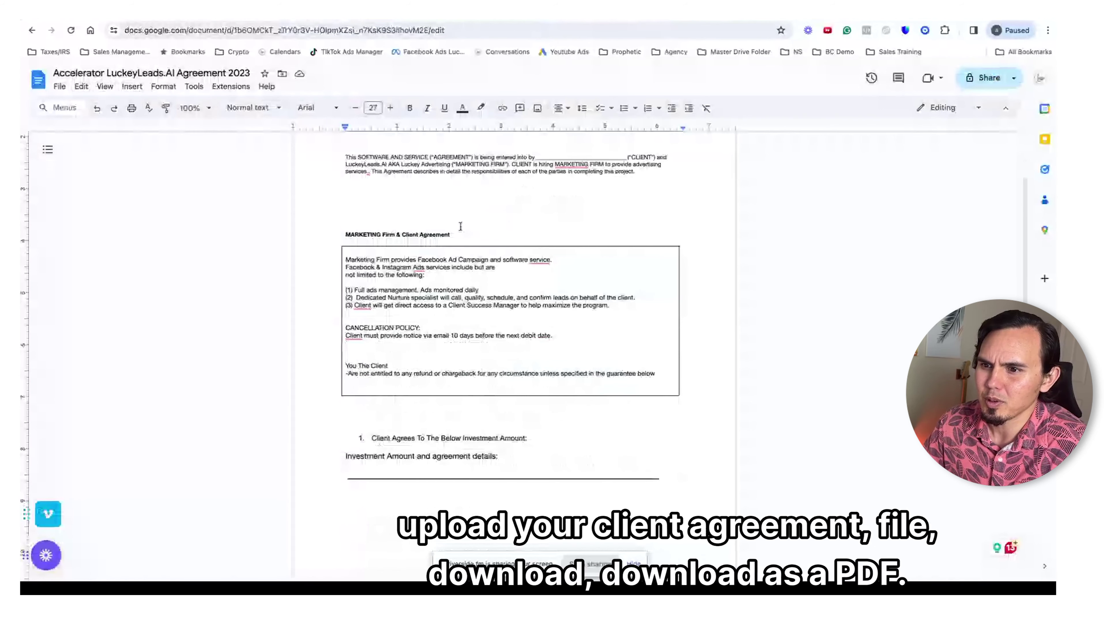
scroll(460, 226, down, 1)
scroll(459, 225, down, 7)
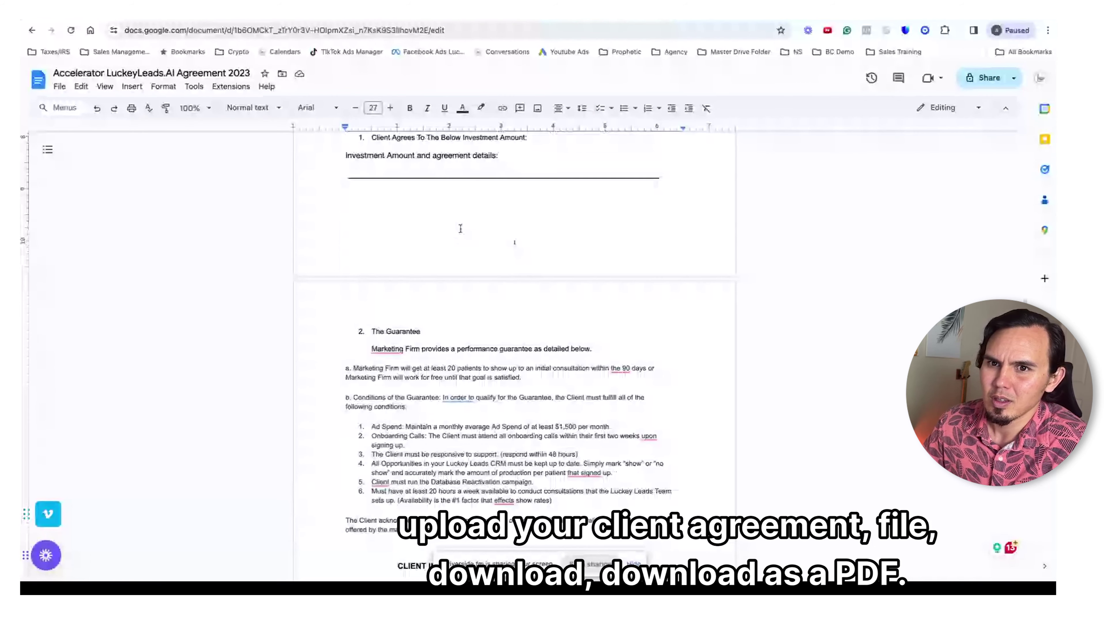
scroll(460, 228, down, 7)
click(59, 87)
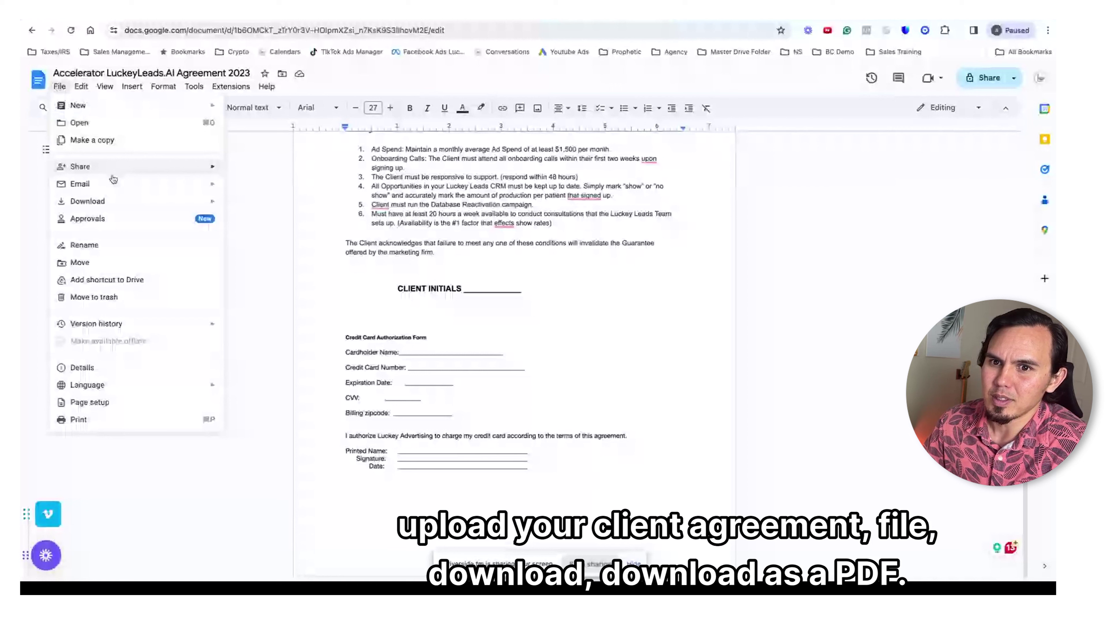
mouse_move(131, 201)
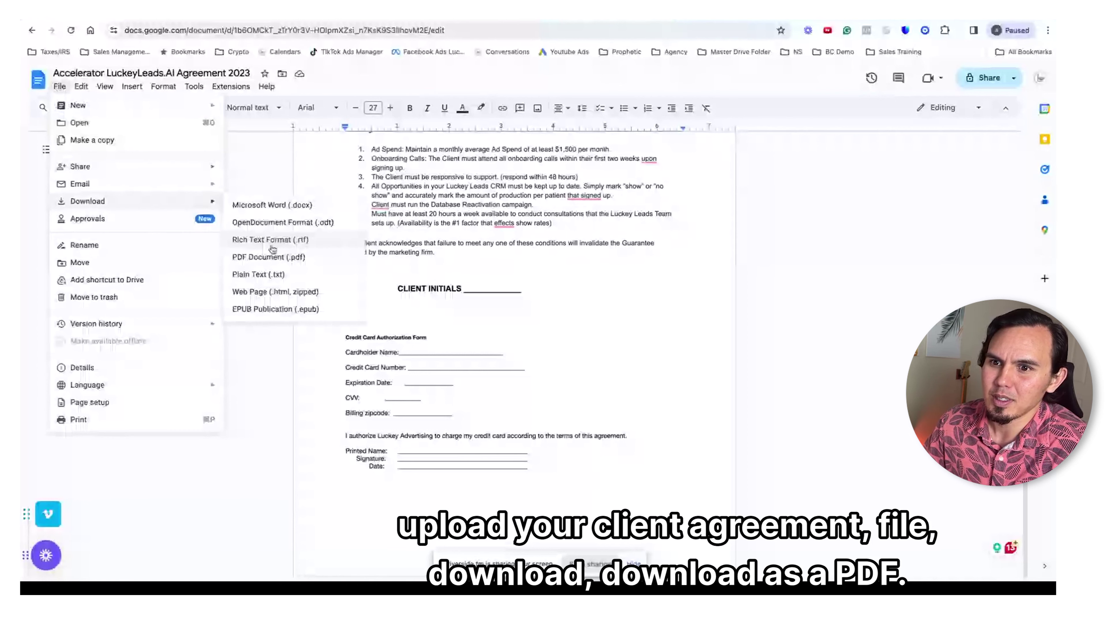
click(306, 260)
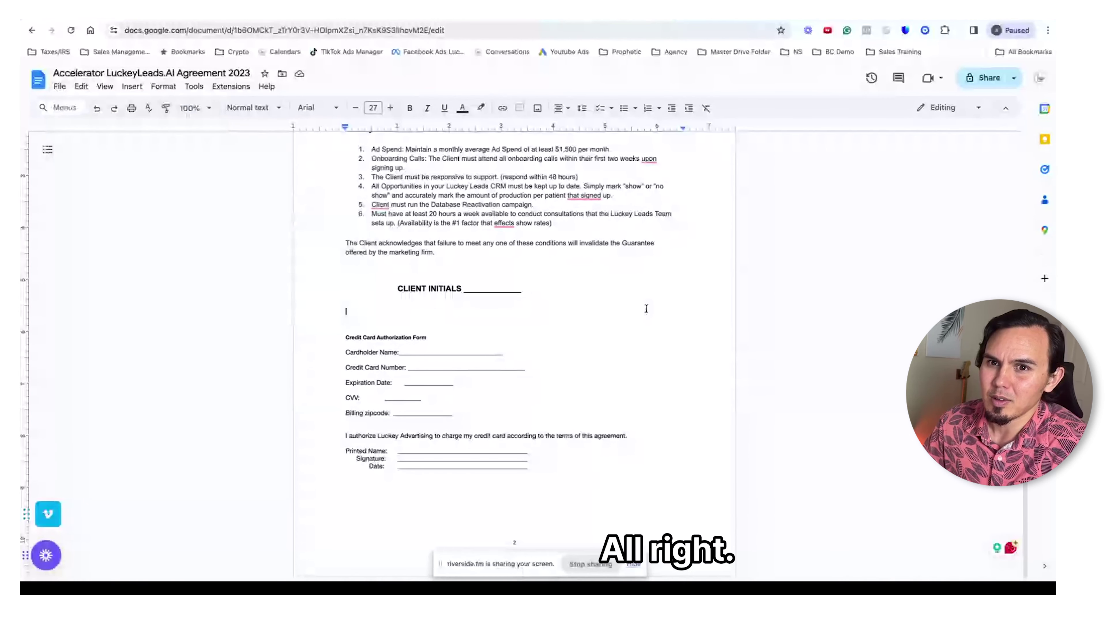
scroll(585, 168, up, 8)
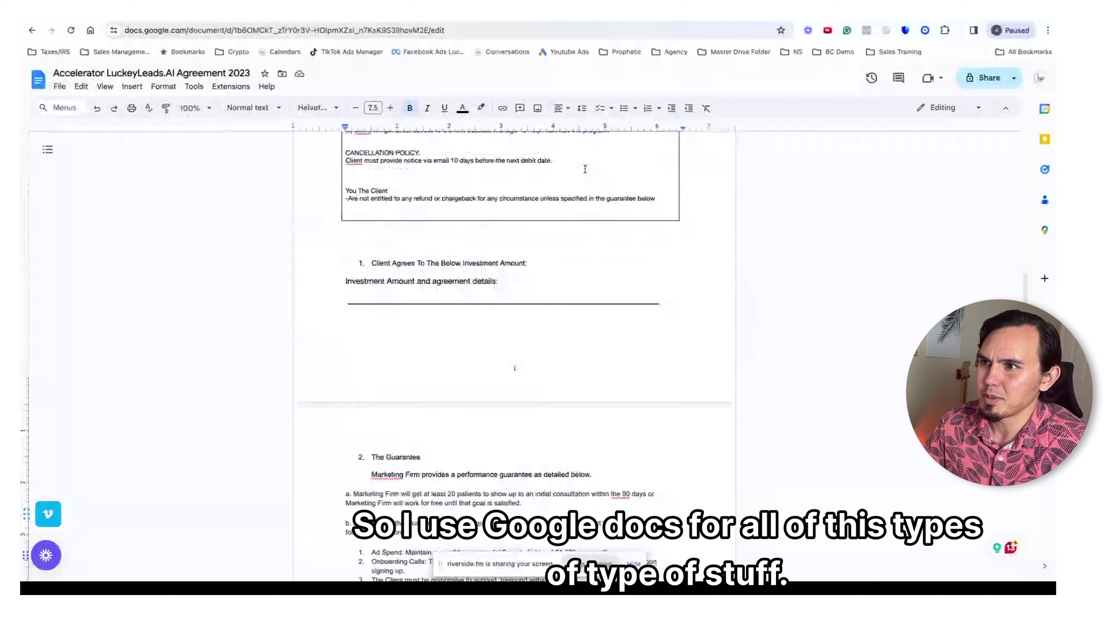
scroll(585, 169, up, 5)
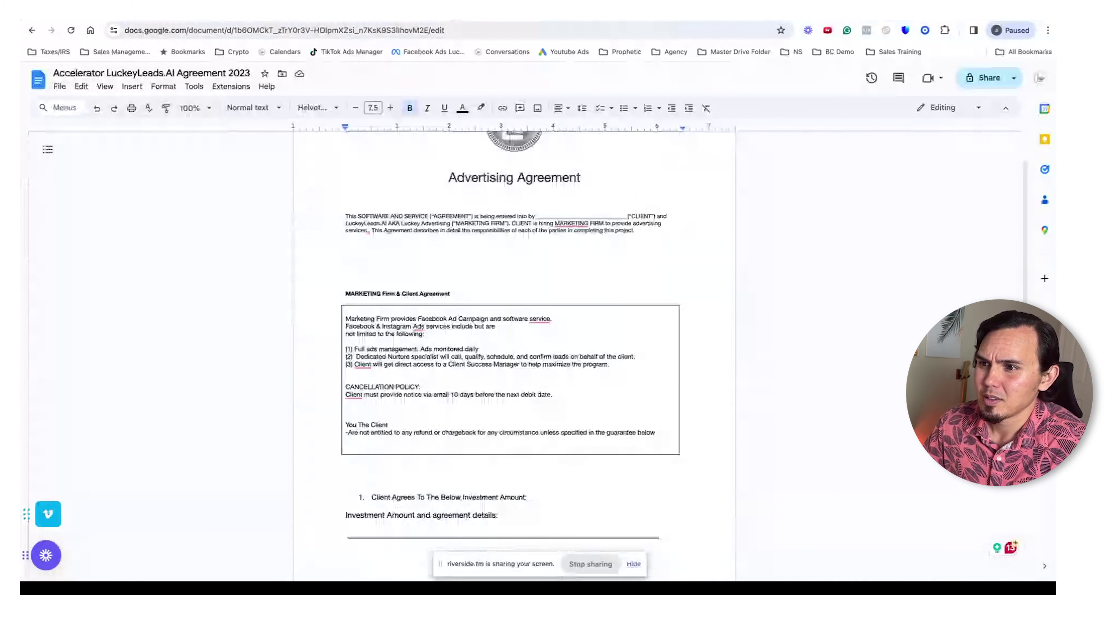
Back in the template editor, drop a required Text Field onto the CLIENT blank of the opening sentence.
key(ctrl+Tab)
scroll(576, 335, down, 3)
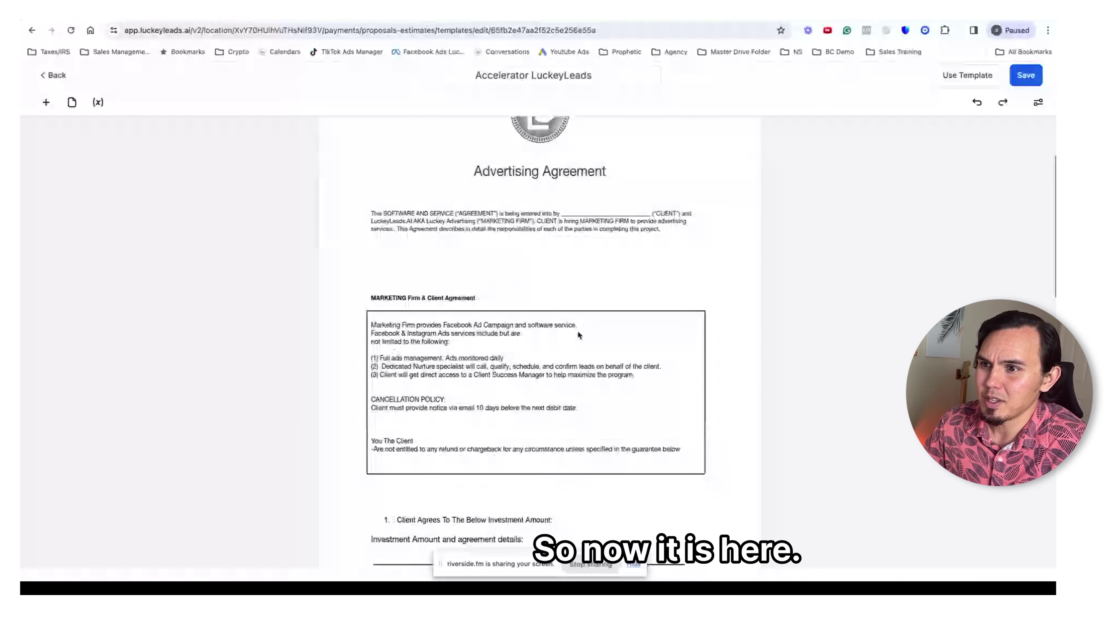
scroll(477, 230, down, 1)
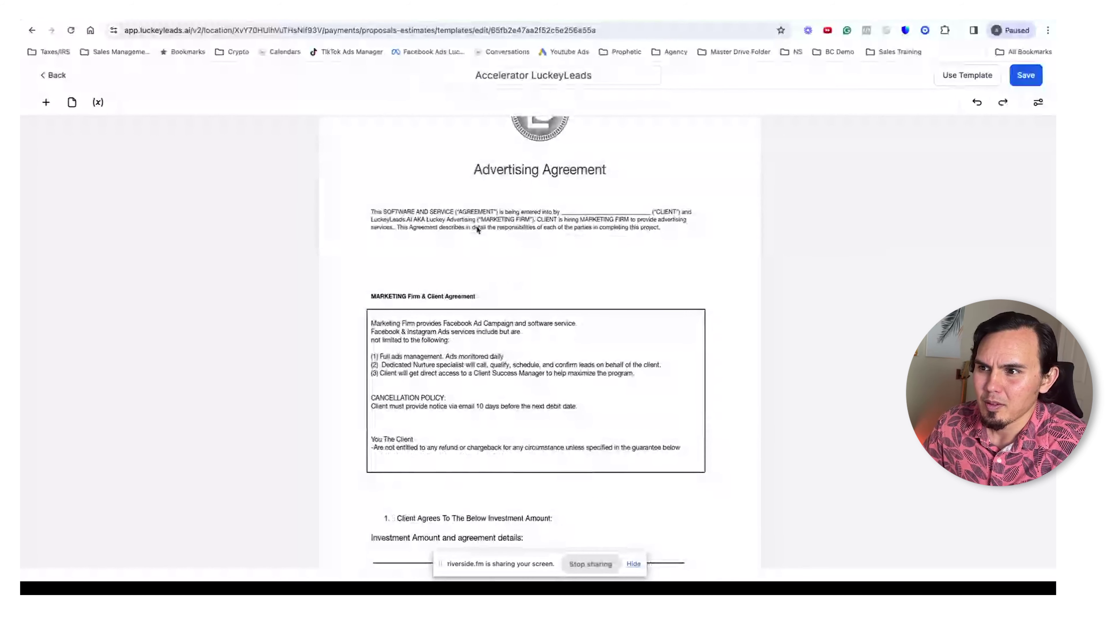
click(48, 102)
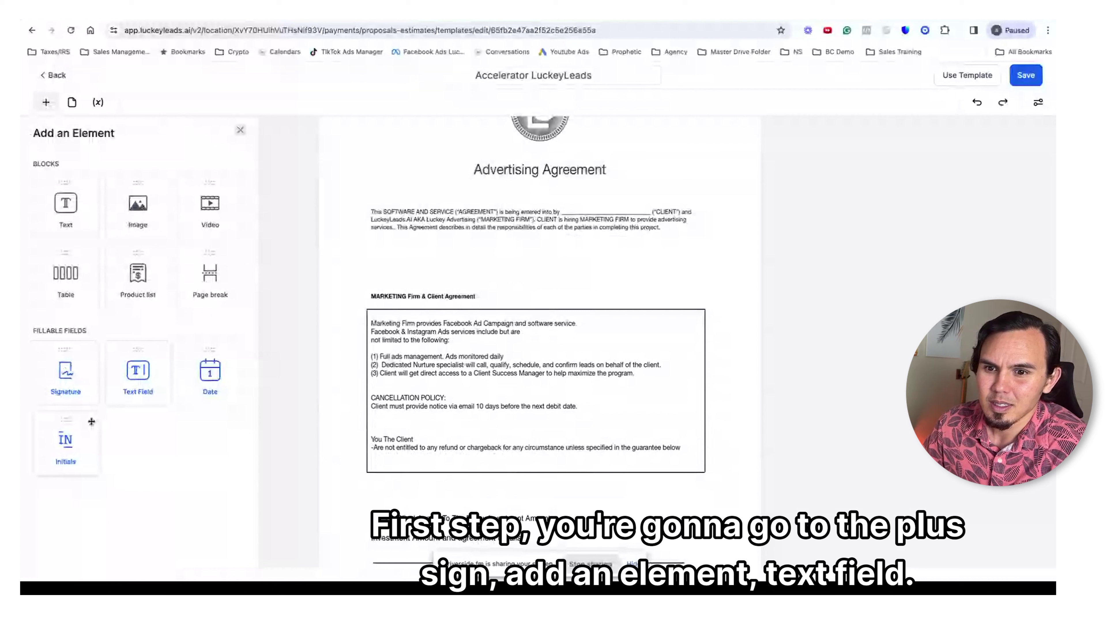
drag(138, 371, 586, 203)
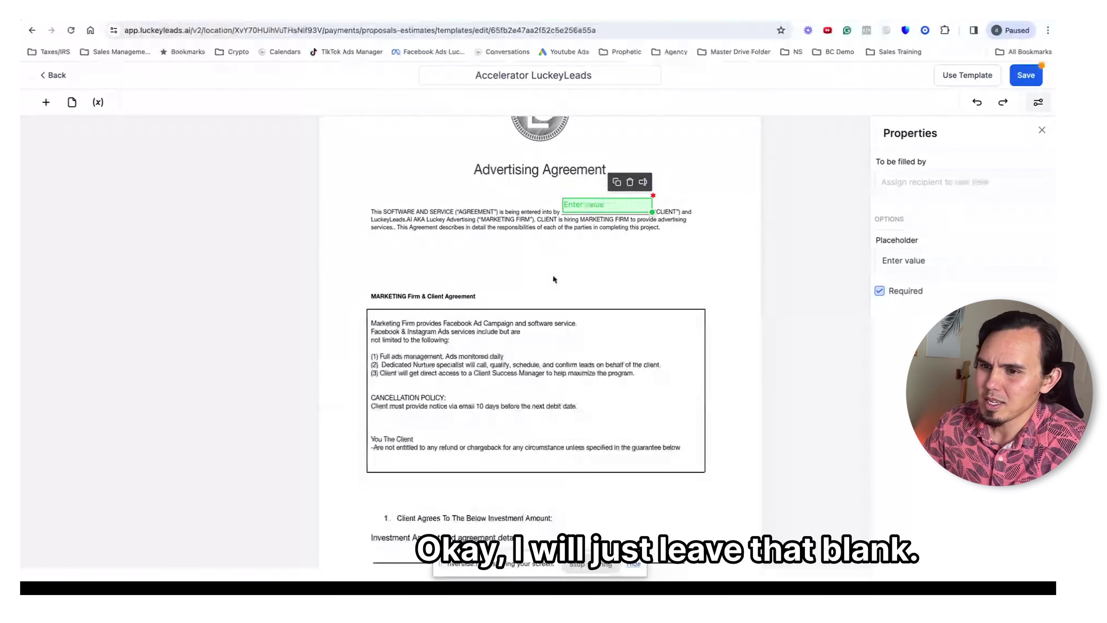
scroll(553, 274, down, 4)
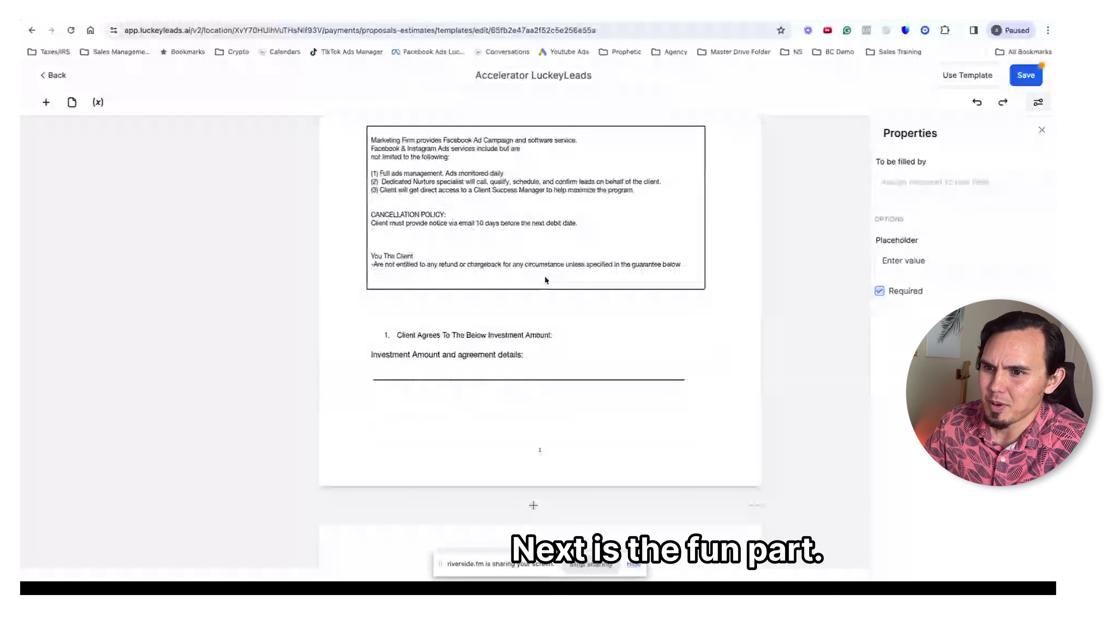
Place a new Text Field below the Investment Amount line and select it.
click(545, 279)
scroll(545, 279, down, 1)
click(45, 103)
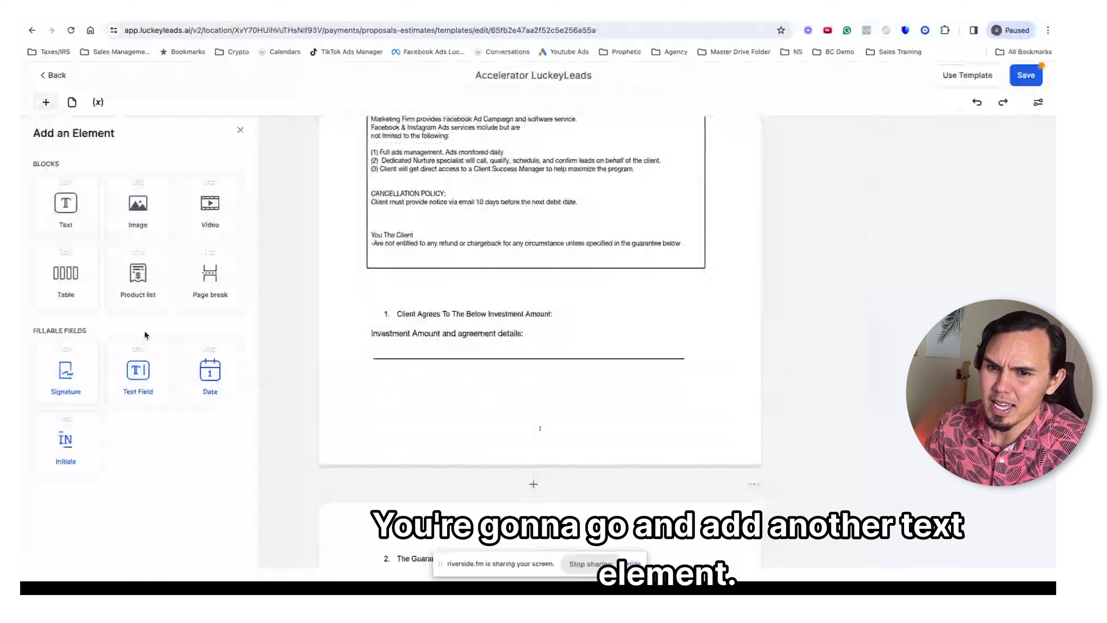
drag(137, 371, 505, 344)
click(557, 344)
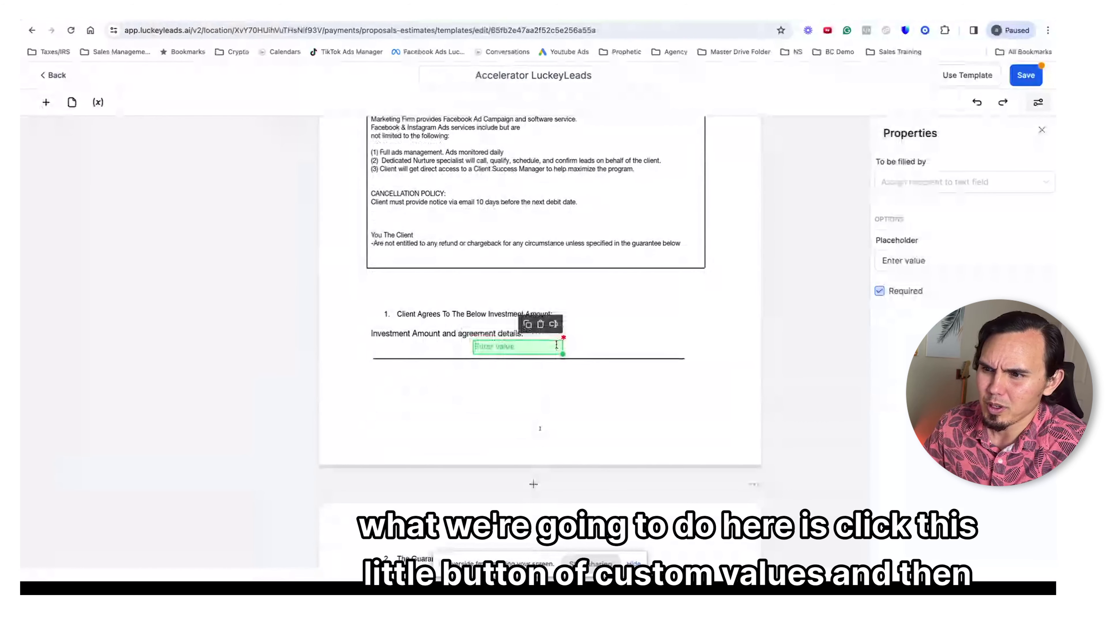
Fill the field with the Additional Info / What Plan Are They On? custom value.
click(555, 325)
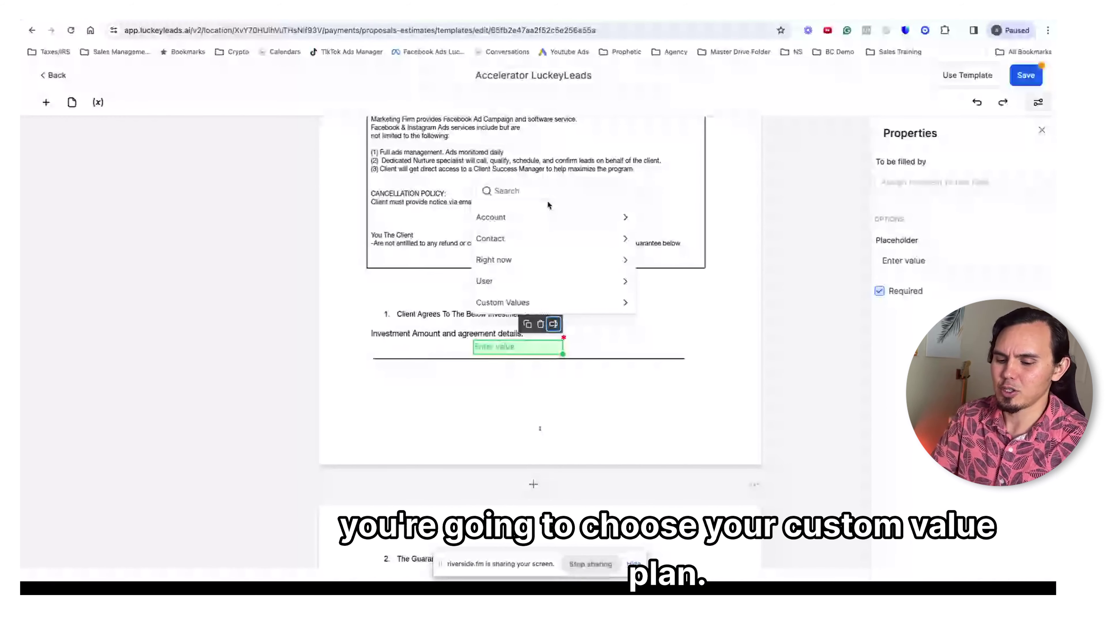
click(545, 192)
click(505, 303)
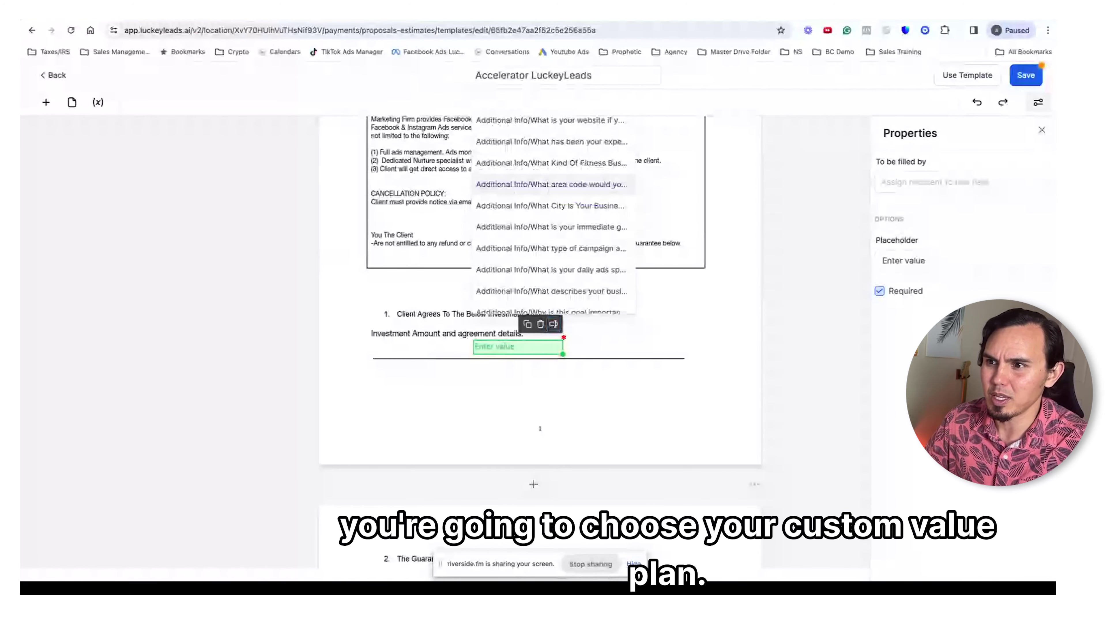
text(what plan)
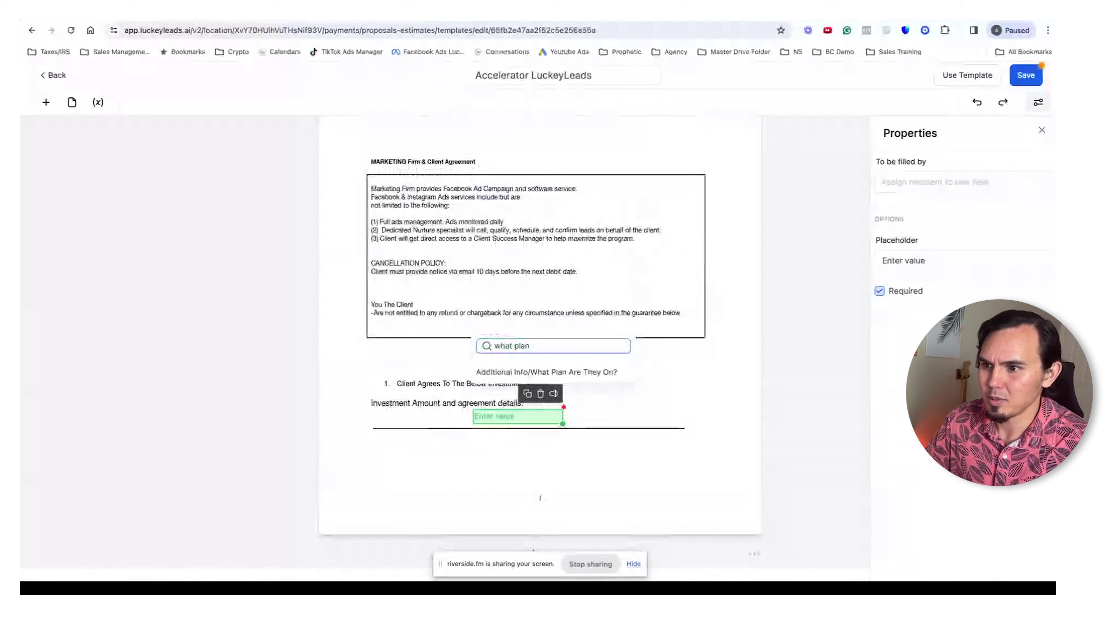
click(591, 376)
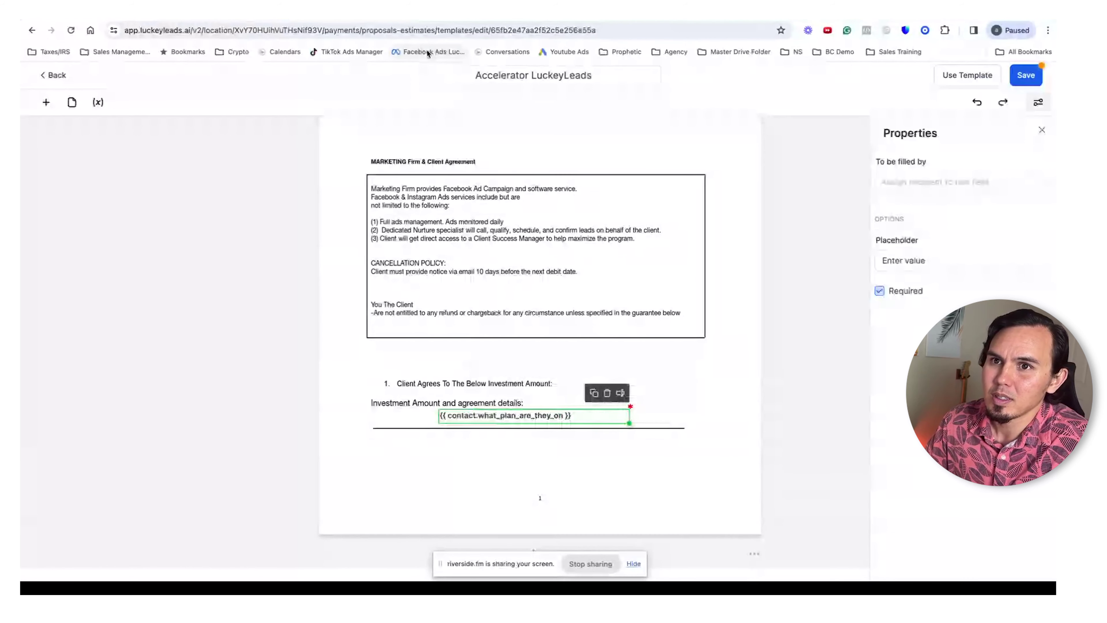
click(210, 13)
click(207, 25)
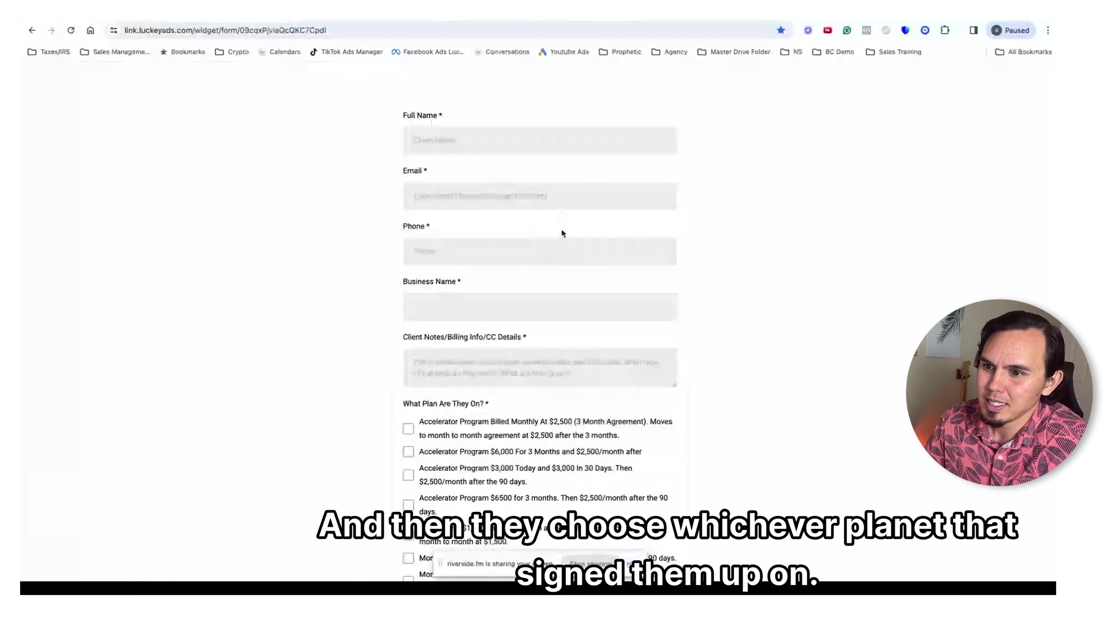
scroll(419, 330, down, 3)
scroll(418, 326, up, 2)
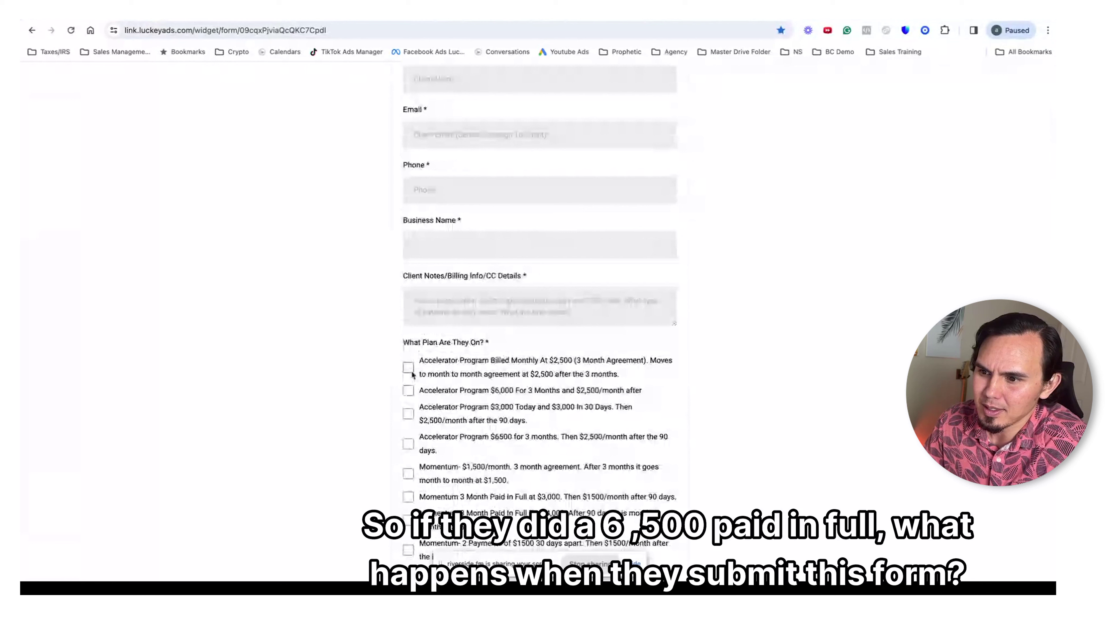
click(409, 444)
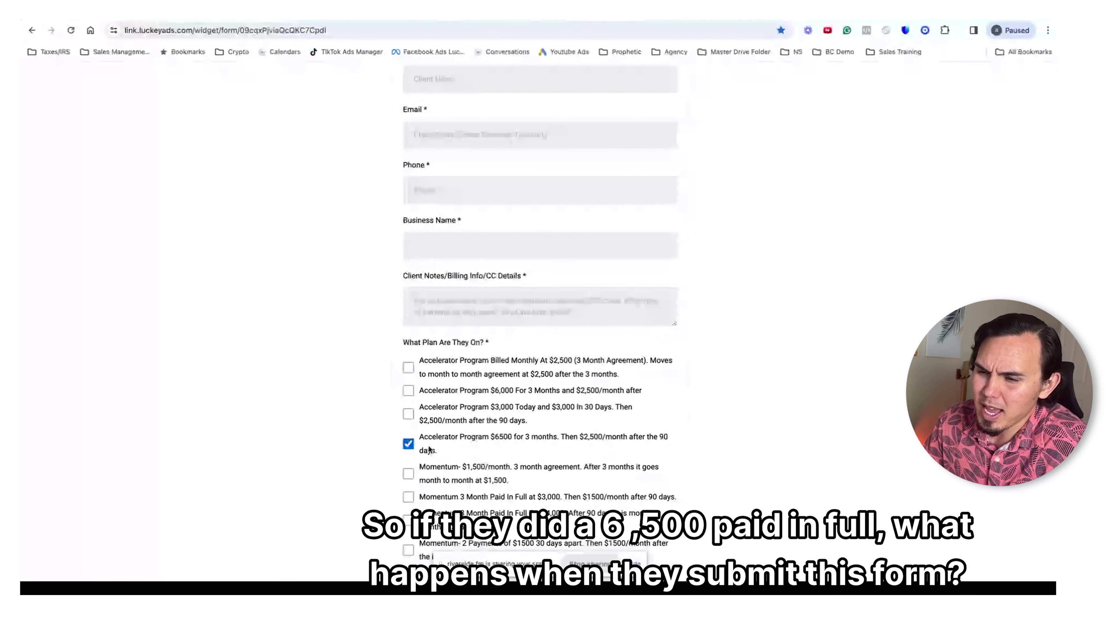
scroll(429, 449, down, 2)
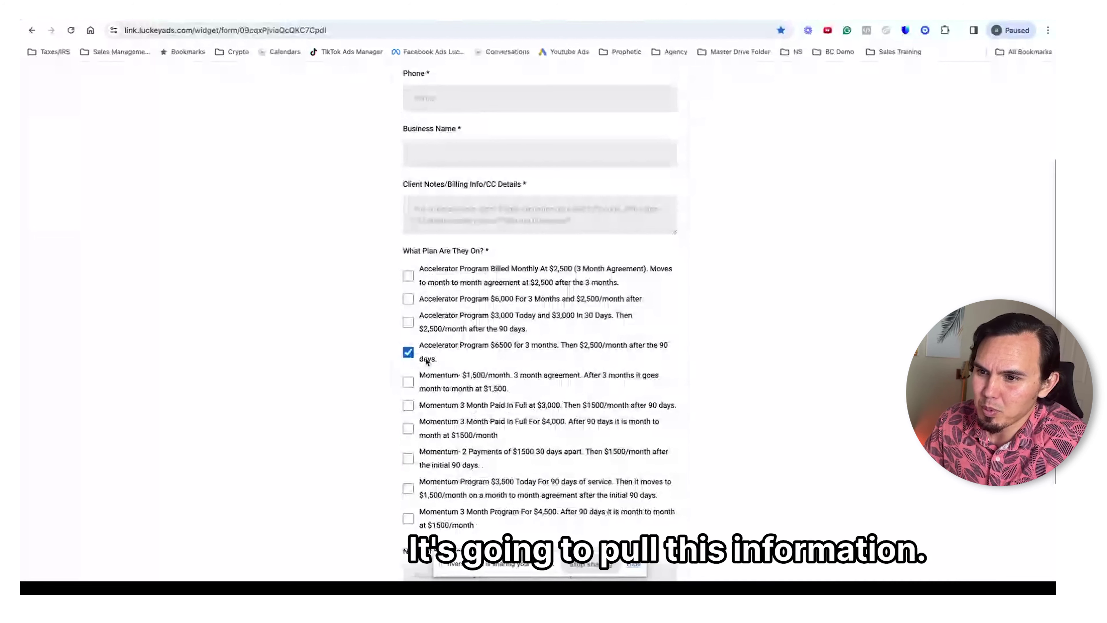
triple_click(480, 367)
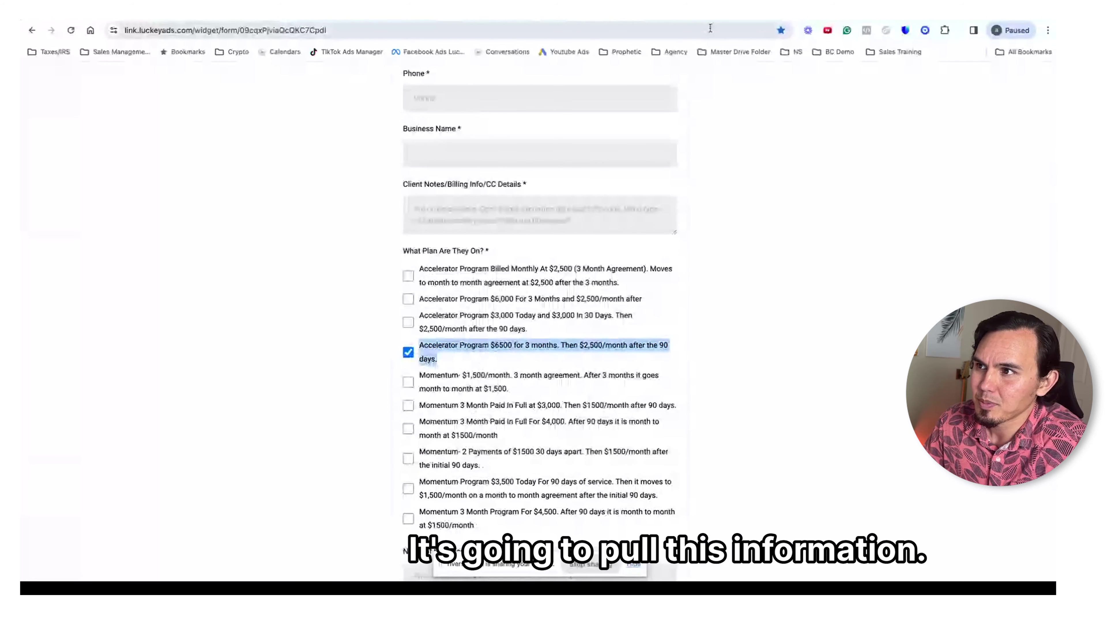
key(ctrl+Tab)
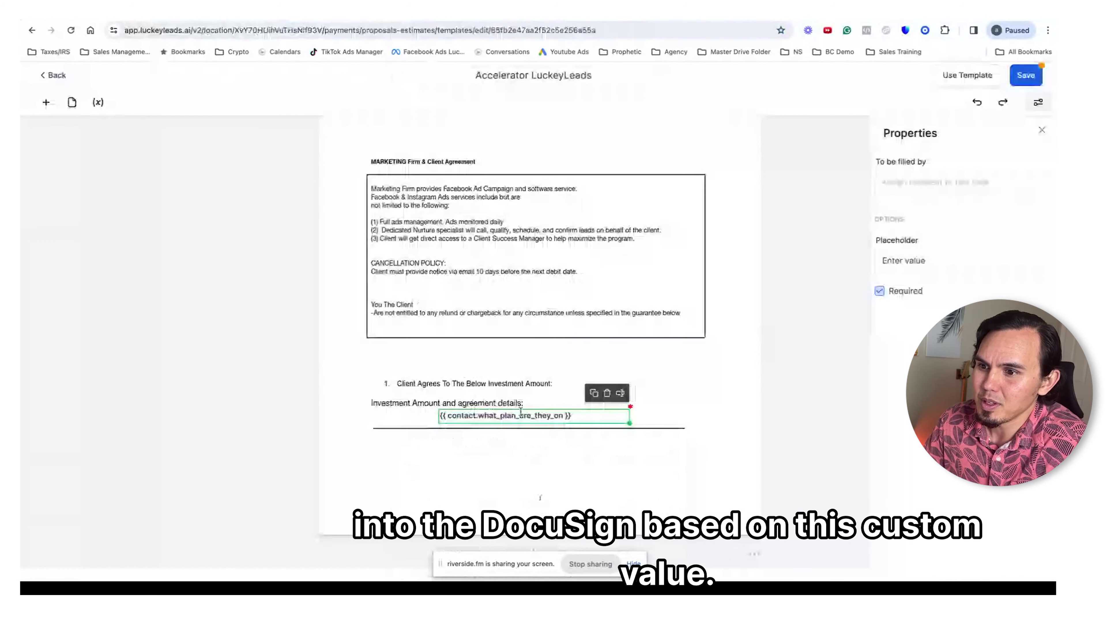
Search the insertable custom values for 'what plan are they', then return to the contract.
click(620, 393)
click(597, 261)
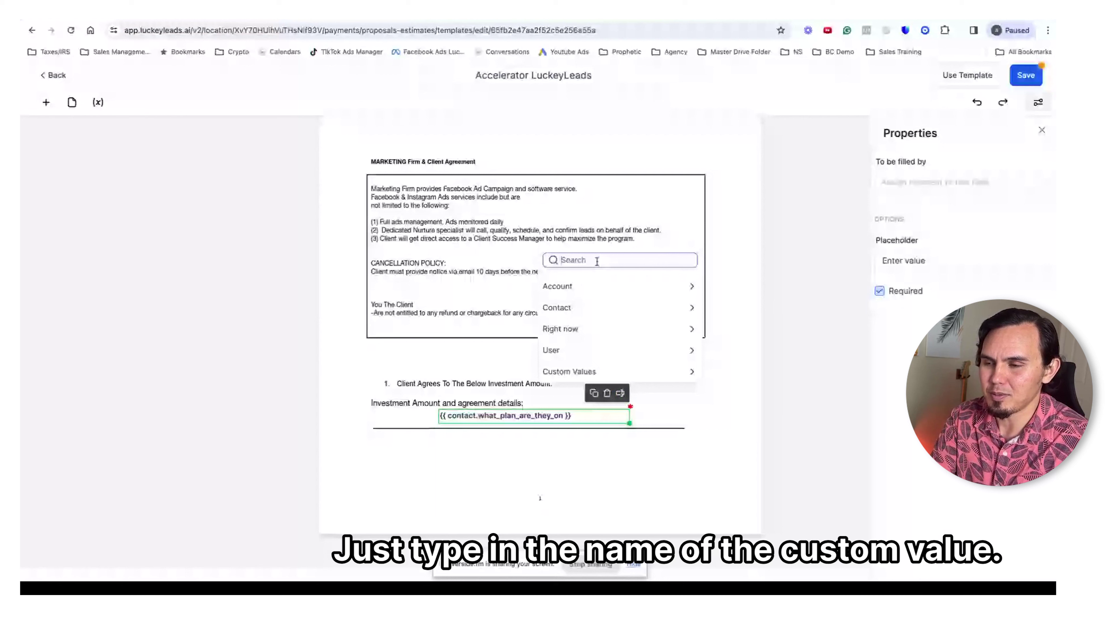
text(what plan)
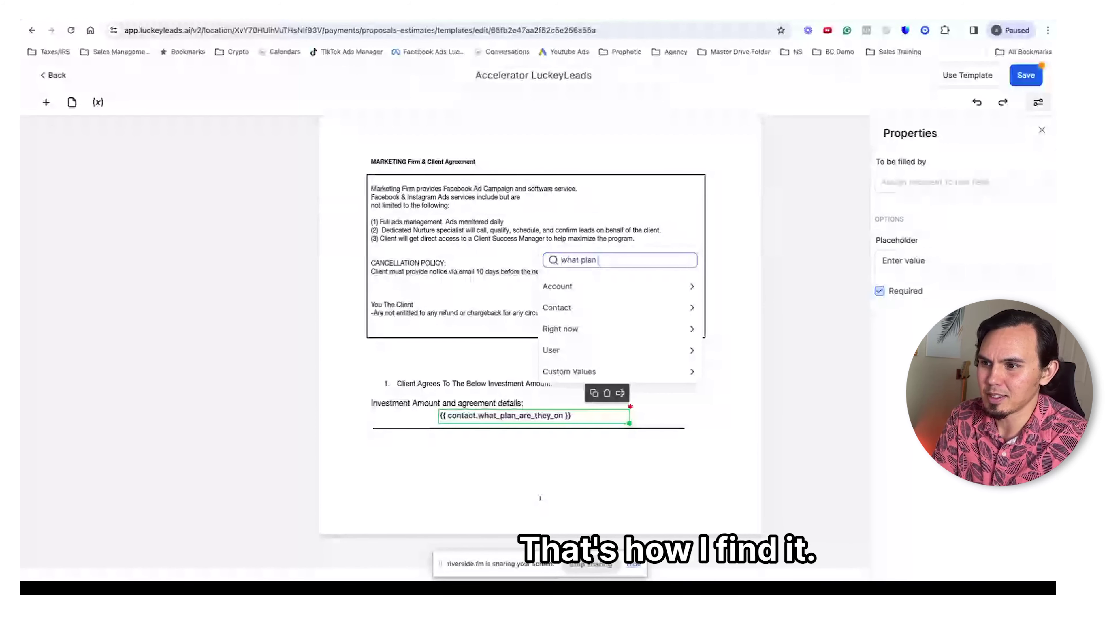
text( are they)
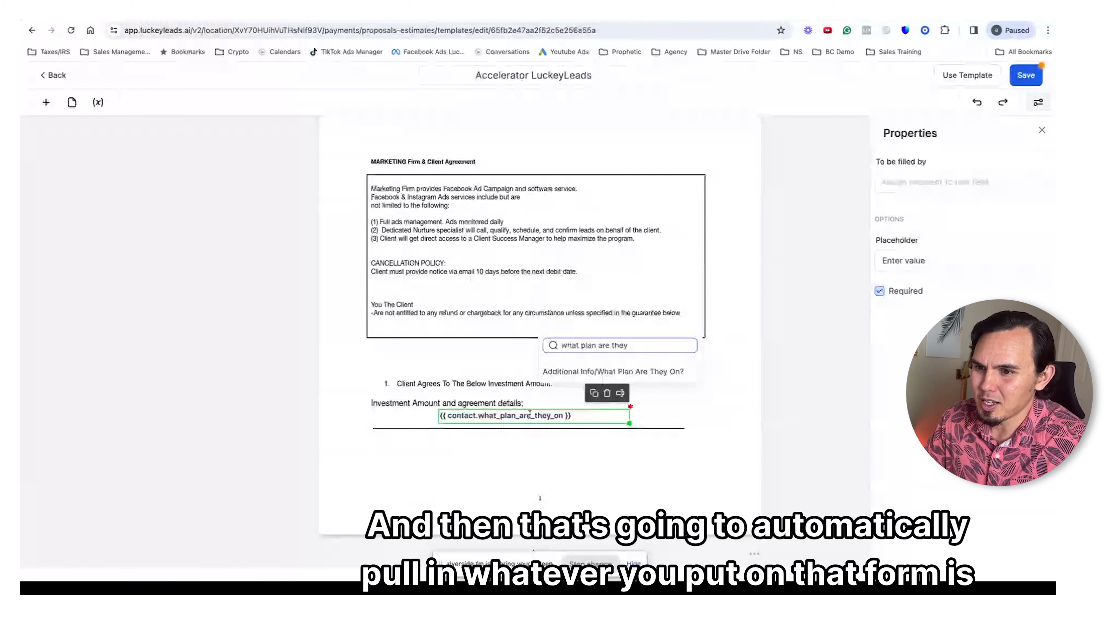
click(412, 449)
scroll(471, 422, down, 3)
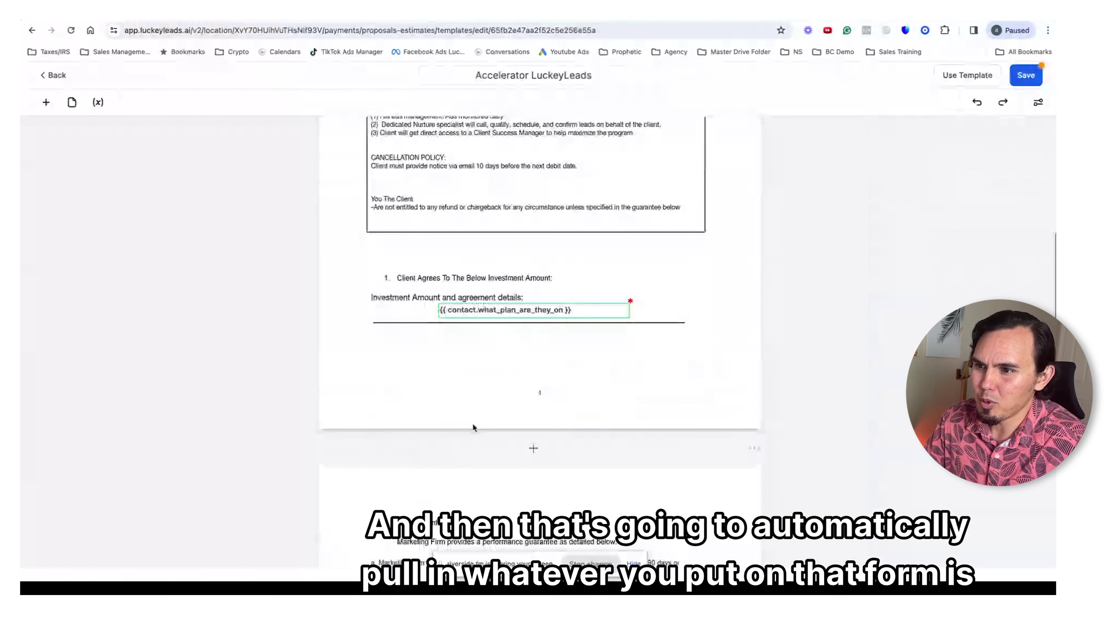
Set the plan-details field's To be filled by option to yourself.
click(539, 309)
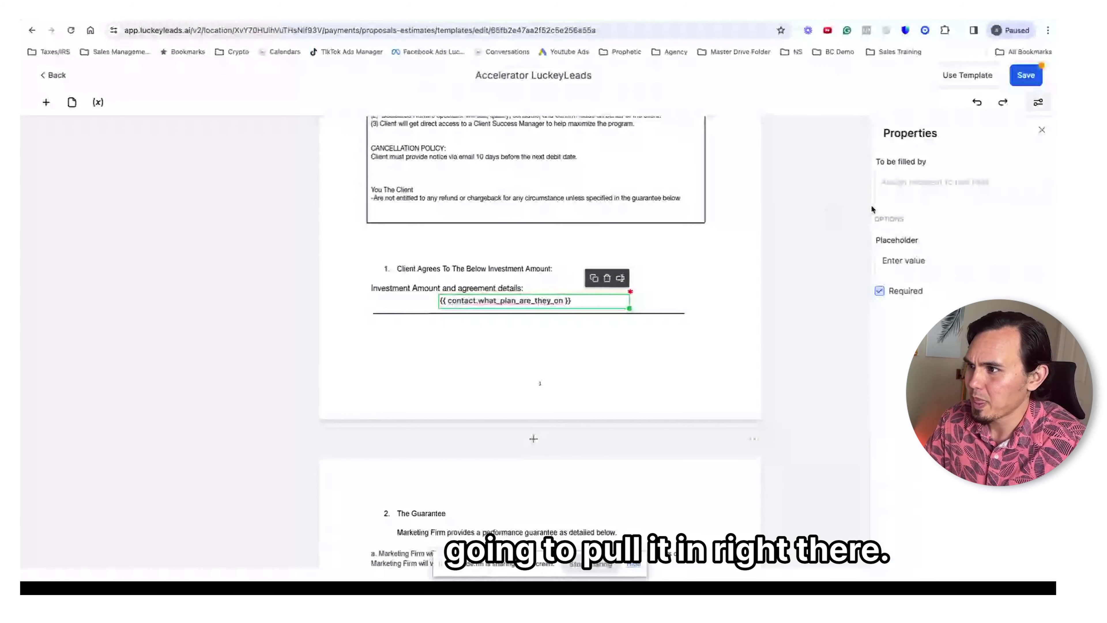
click(942, 182)
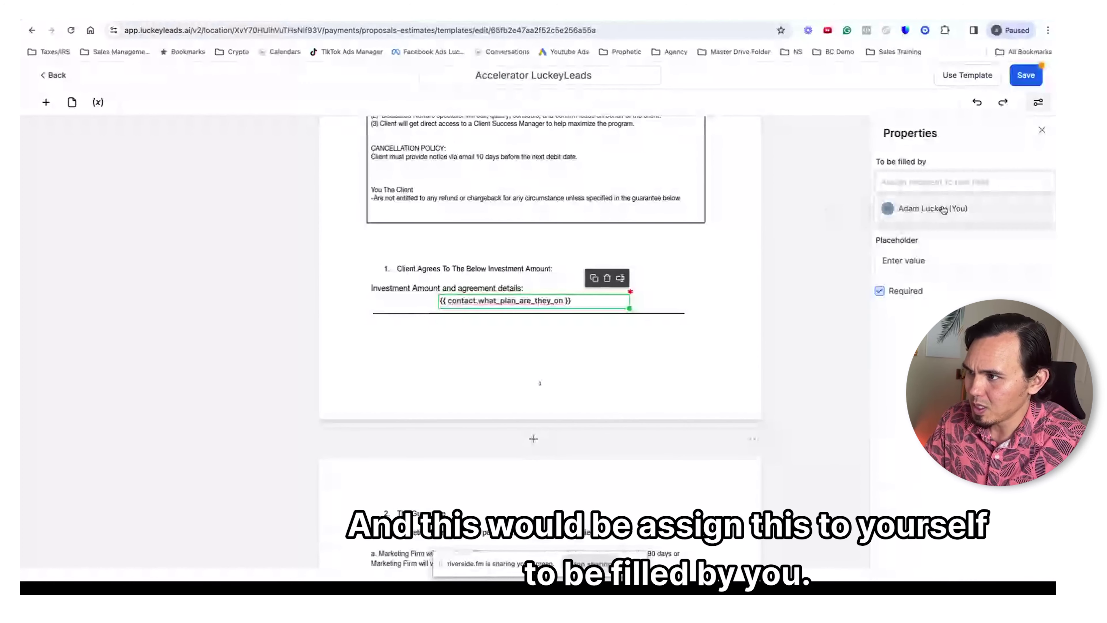
click(942, 209)
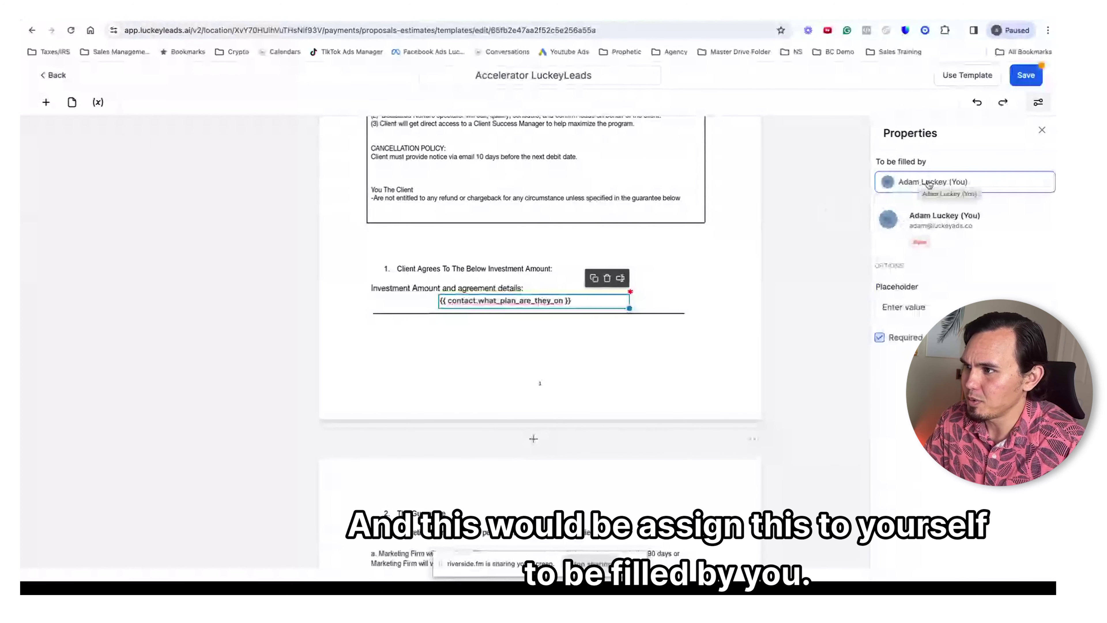
scroll(628, 345, down, 5)
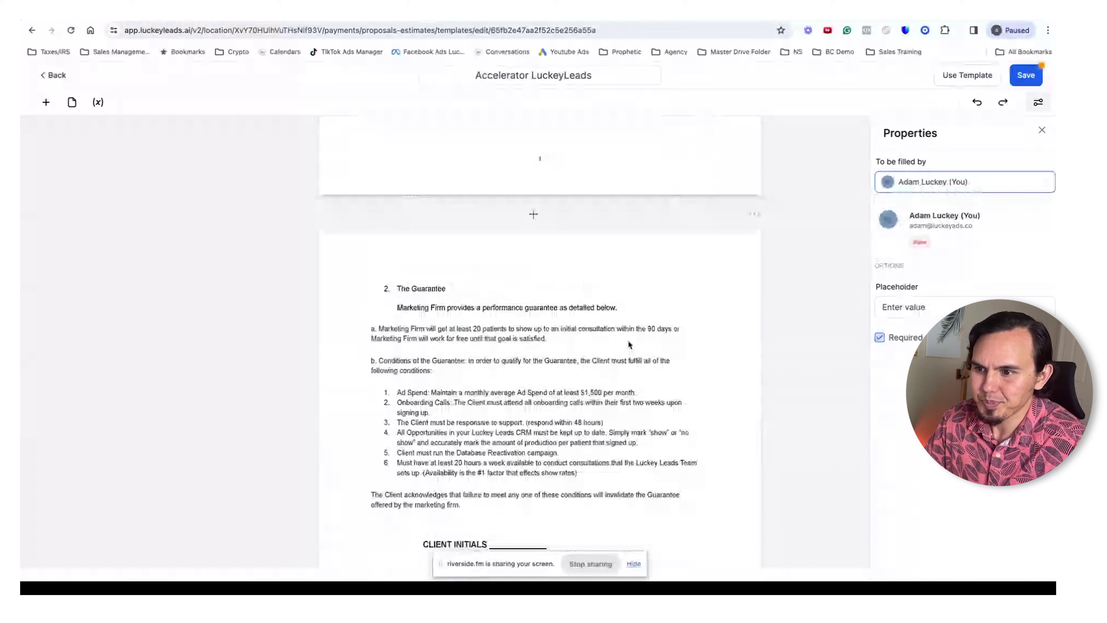
scroll(628, 340, down, 5)
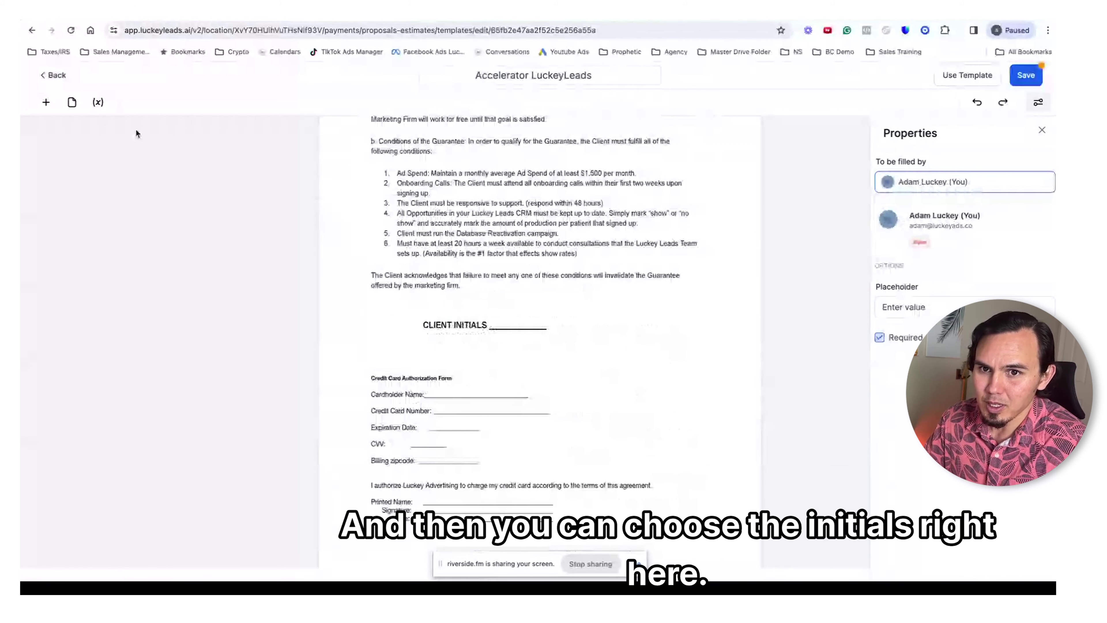
Drop an Initials field beside the CLIENT INITIALS line.
click(46, 102)
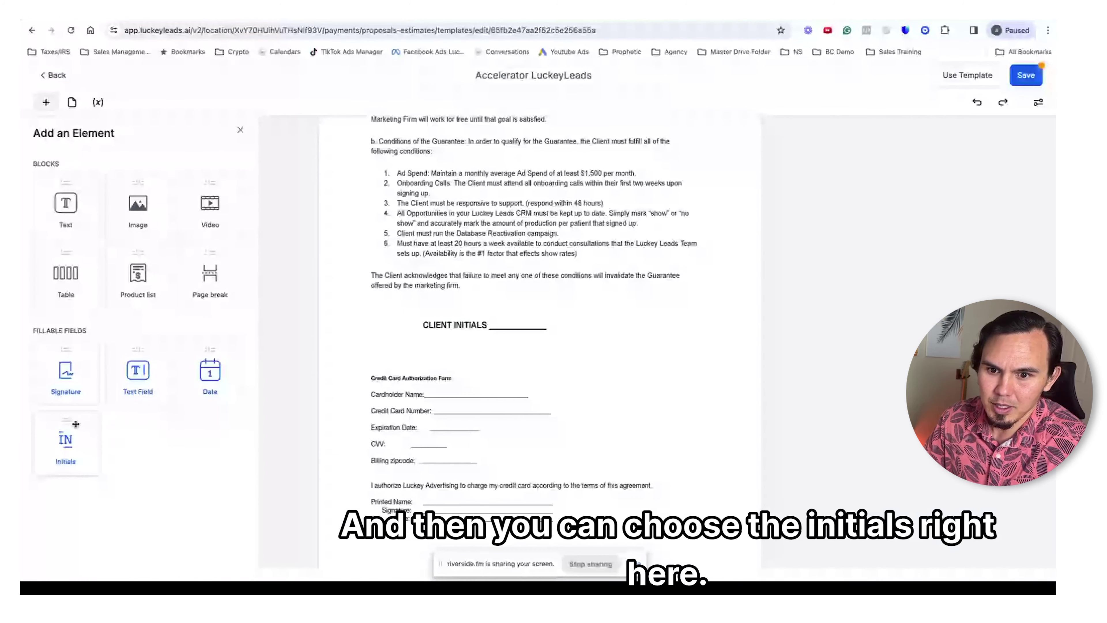
drag(76, 424, 519, 310)
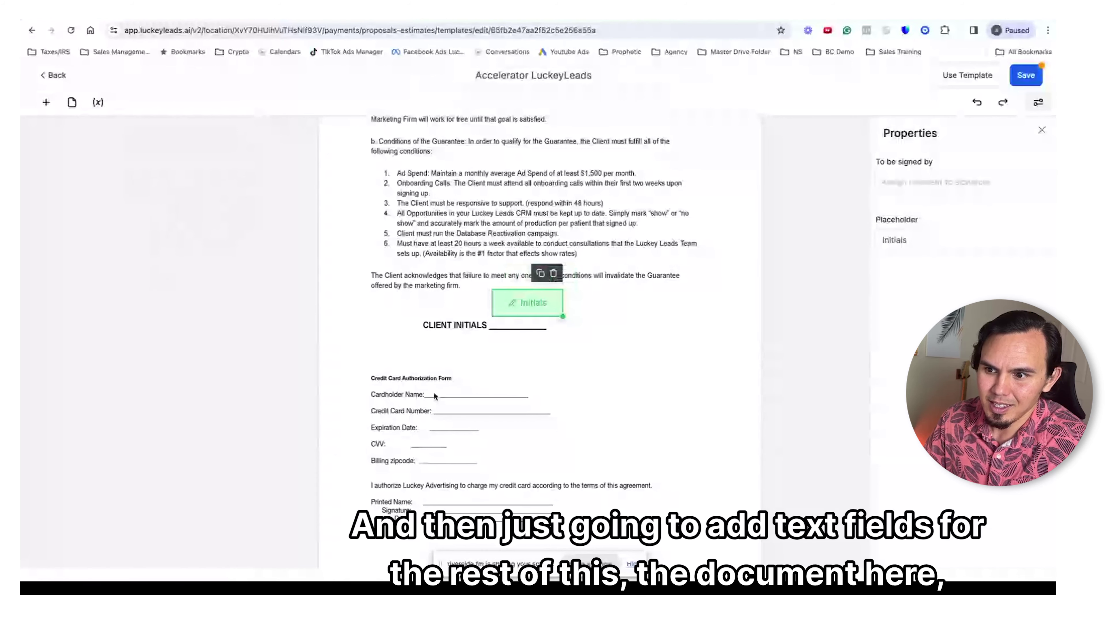
scroll(491, 390, down, 3)
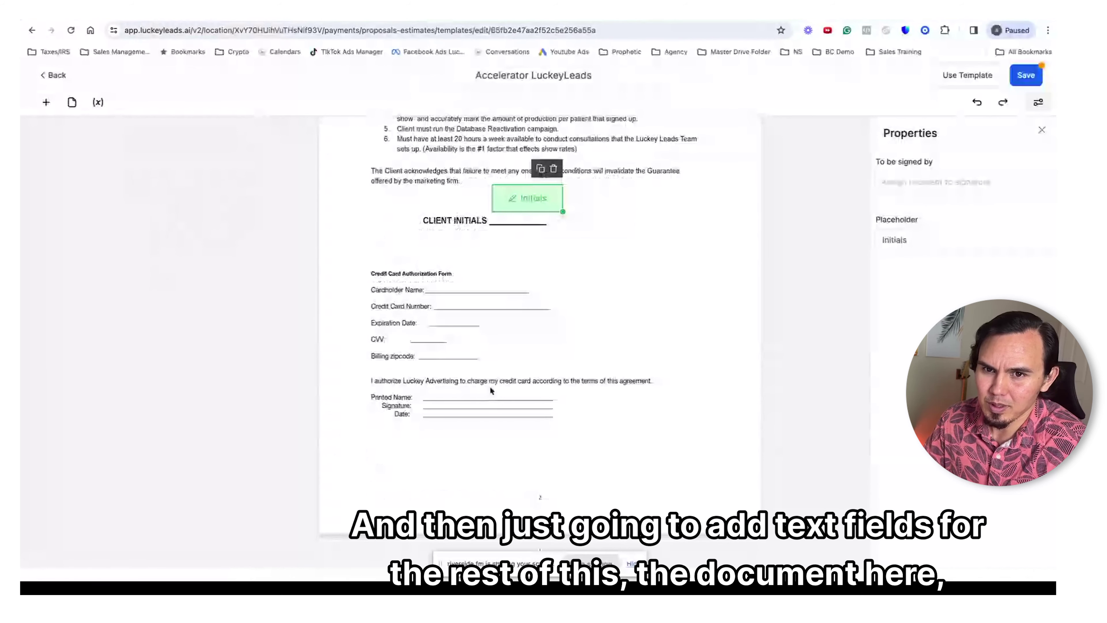
Drop a Signature field onto the contract's Signature line.
click(46, 104)
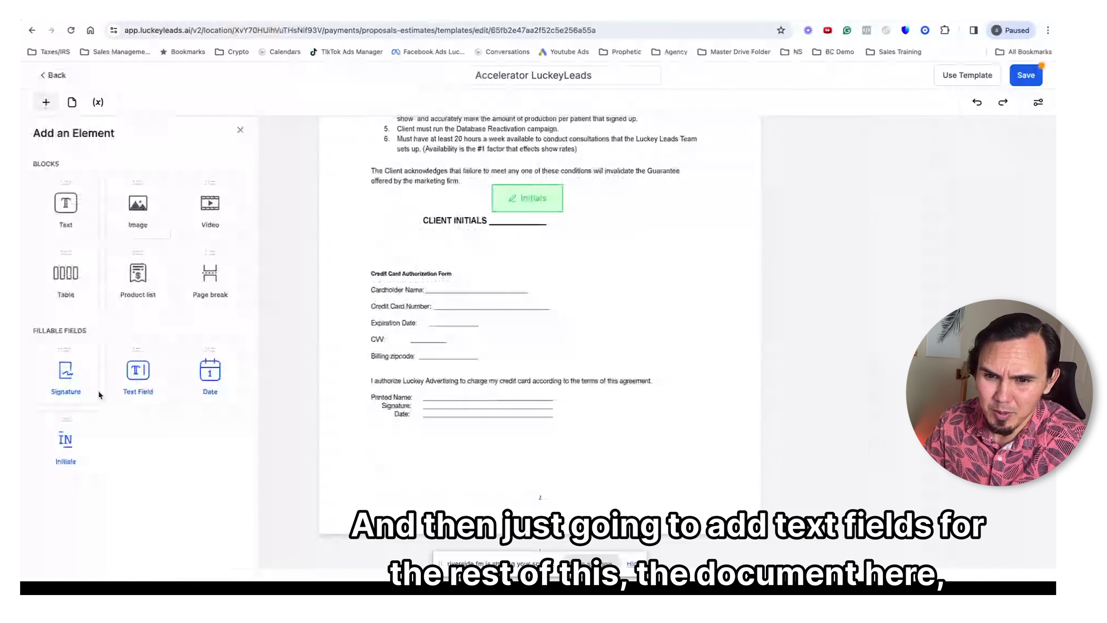
drag(66, 388, 514, 397)
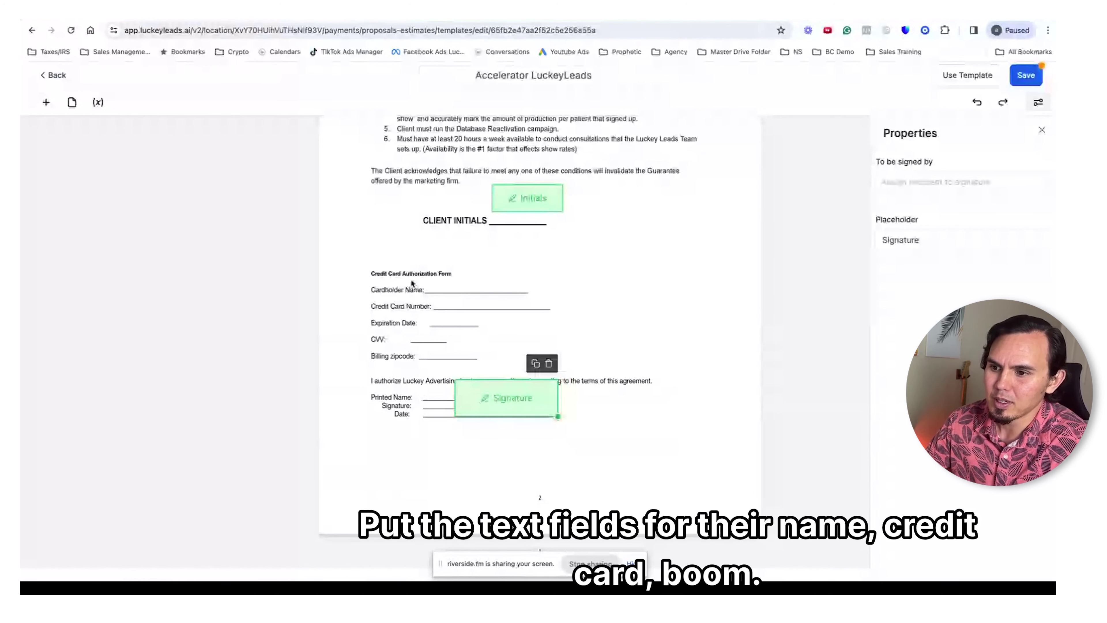
scroll(454, 411, down, 1)
scroll(480, 421, up, 4)
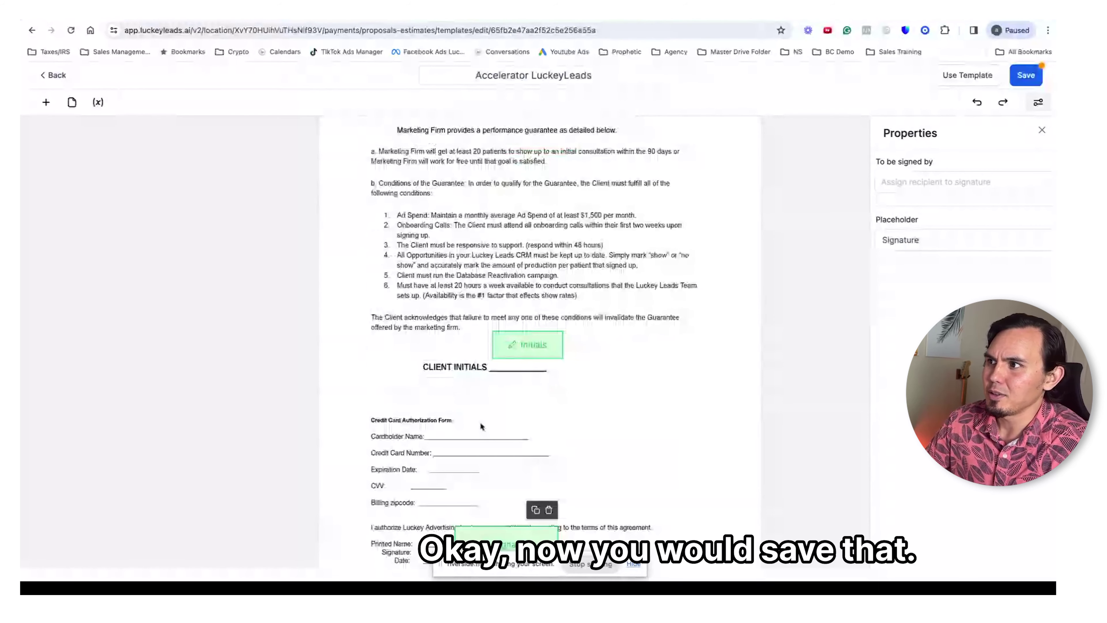
scroll(480, 421, up, 5)
Save the template, retitle it 'Accelerator Agreement LuckeyLeads' by inserting 'Agreement', and save again.
click(1025, 76)
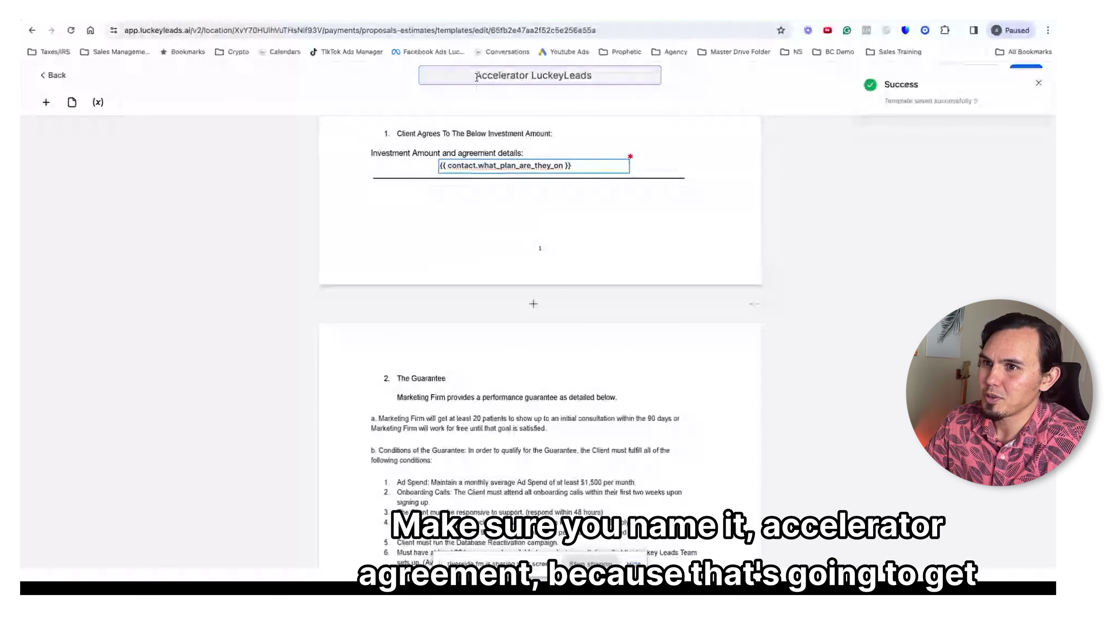
click(526, 75)
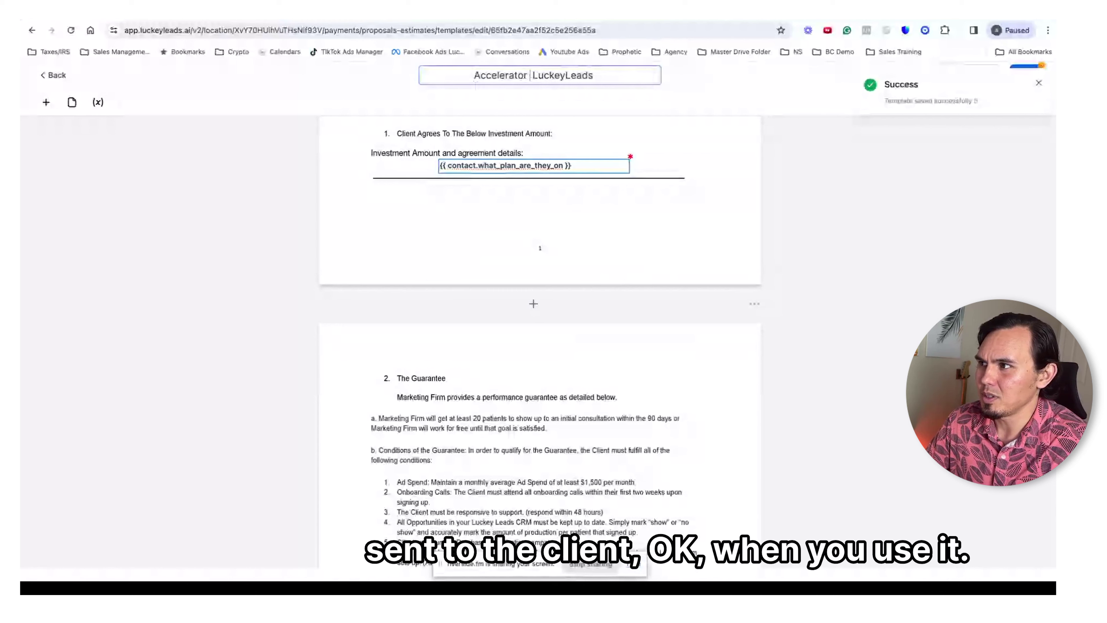
text(Agreement)
click(1039, 87)
click(1020, 78)
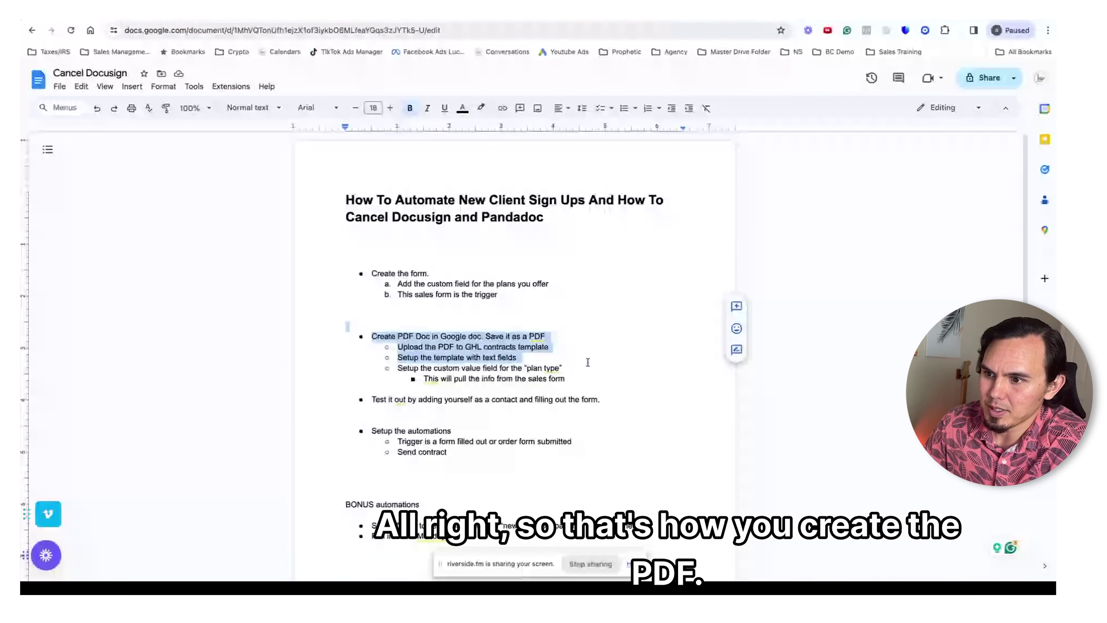
drag(587, 362, 604, 375)
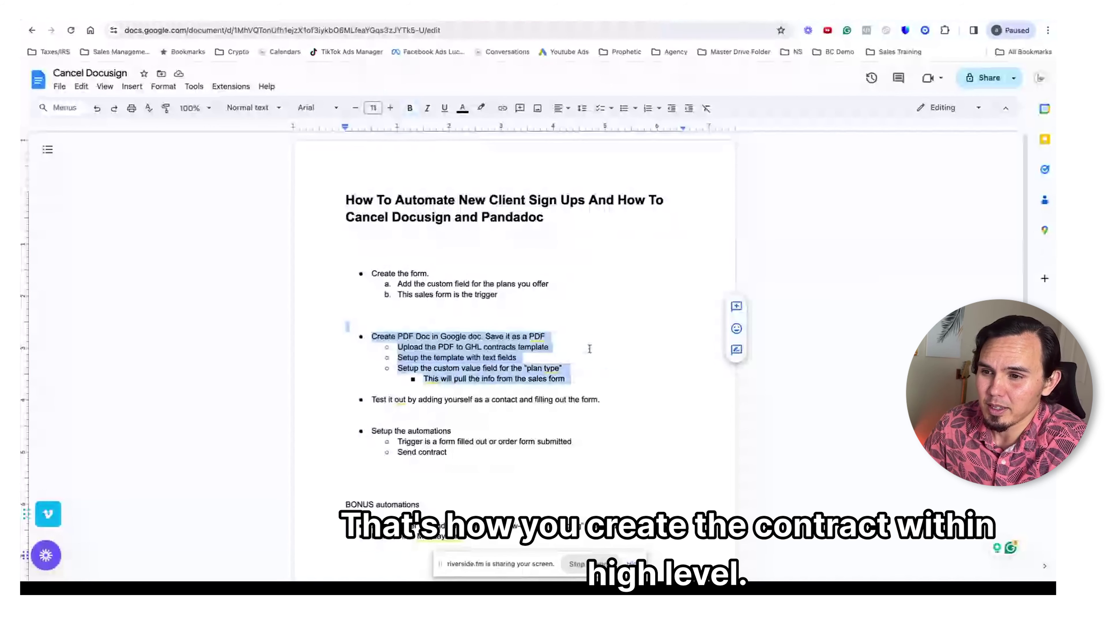
click(445, 303)
drag(445, 304, 371, 271)
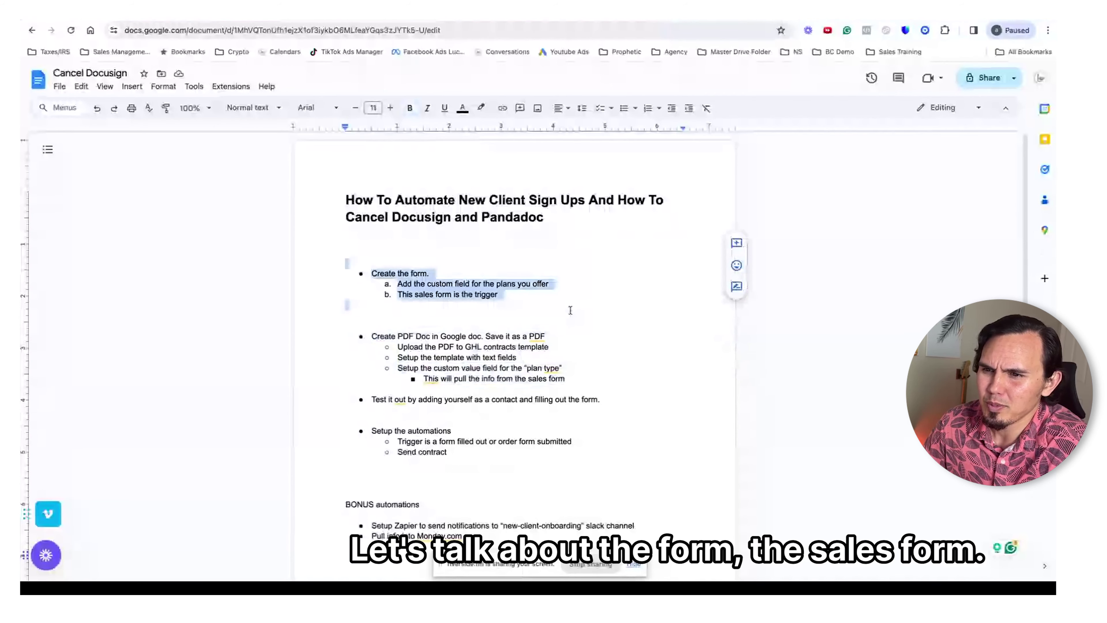
click(542, 305)
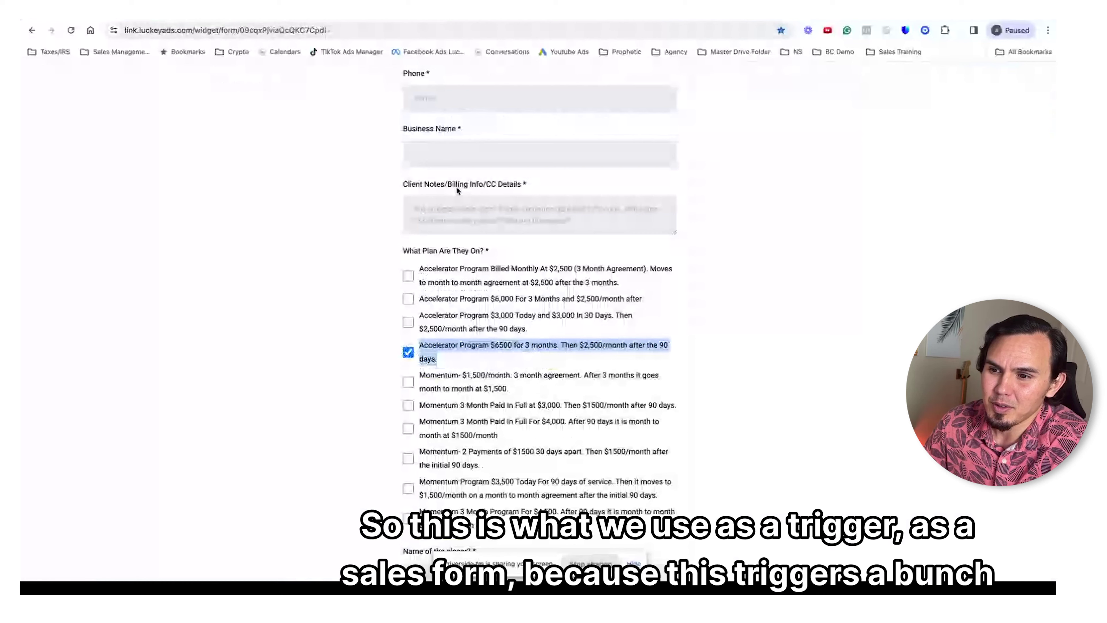
scroll(469, 205, down, 3)
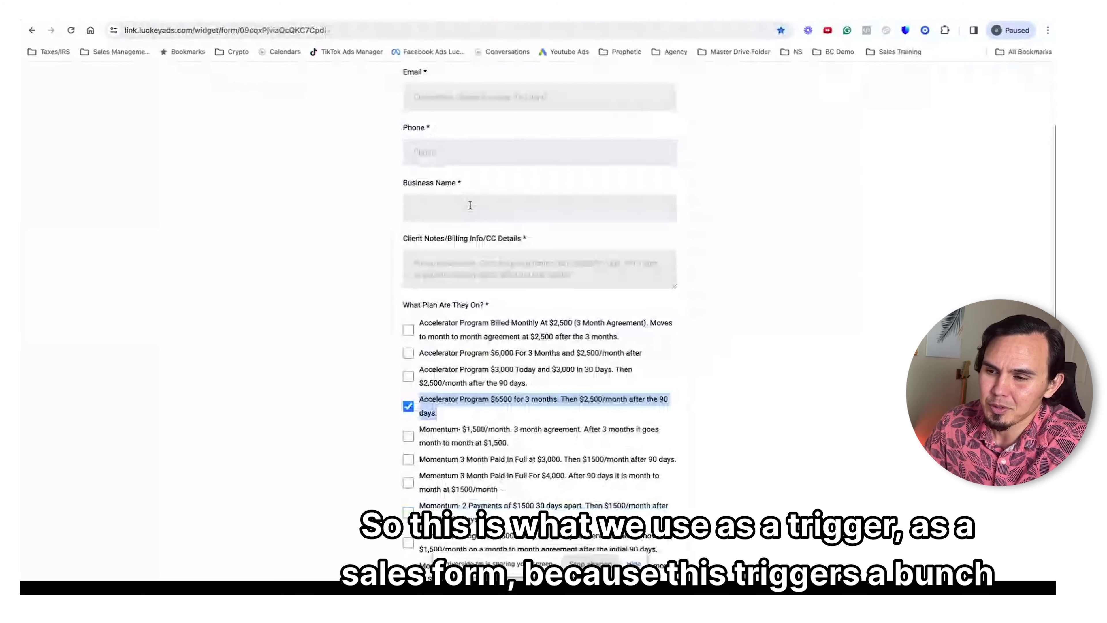
scroll(470, 205, down, 5)
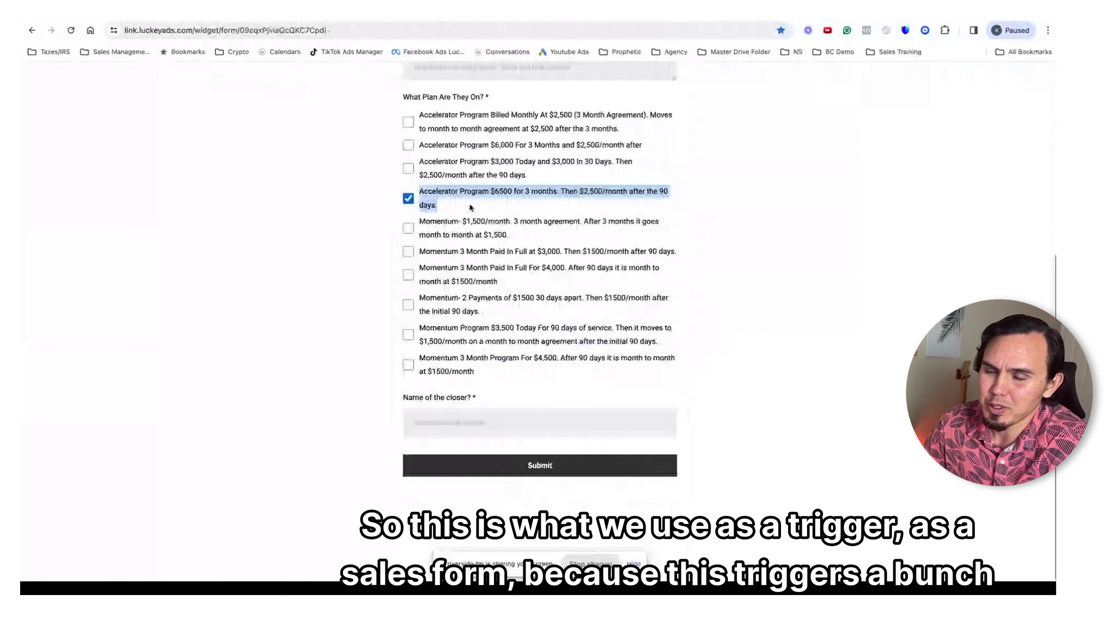
scroll(468, 205, up, 5)
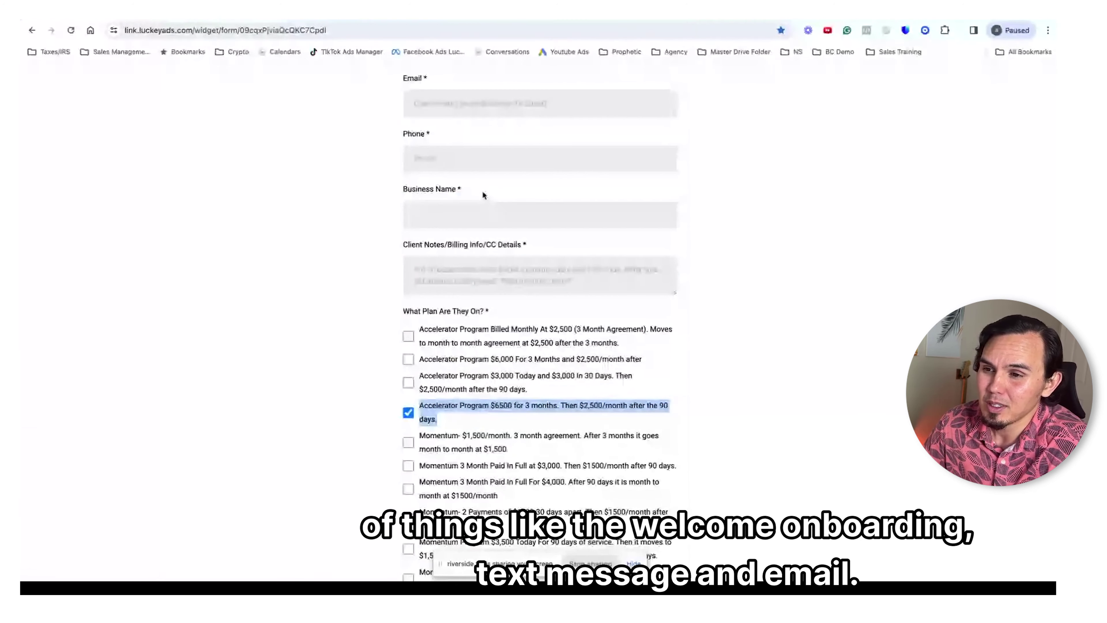
scroll(505, 215, up, 2)
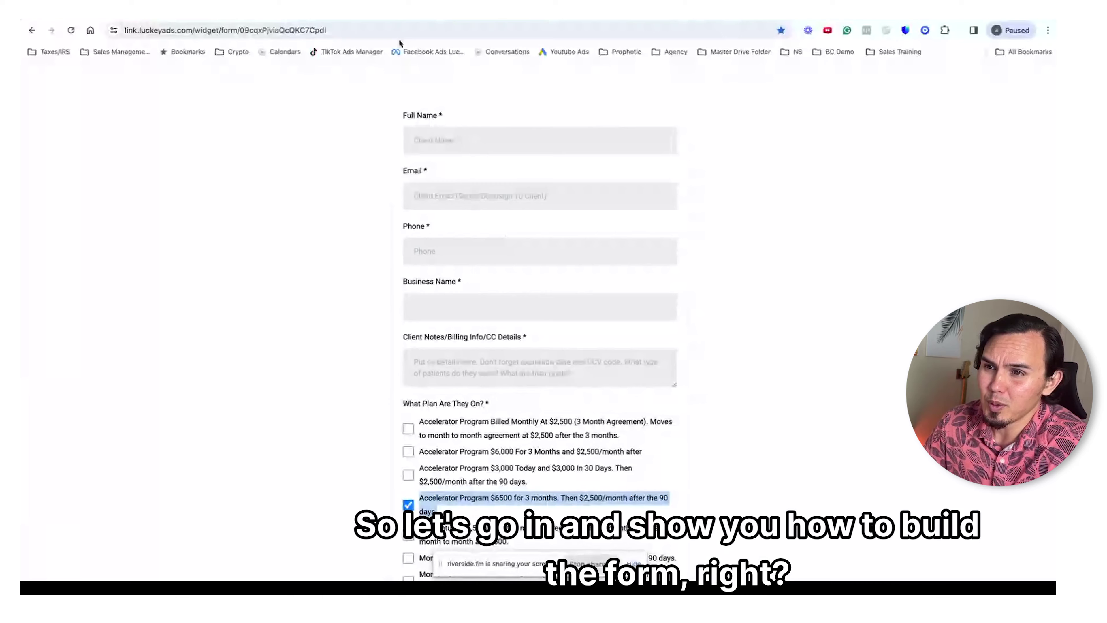
Leave the contract editor and add a new form from scratch under Sites > Forms > Builder.
click(259, 23)
click(259, 23)
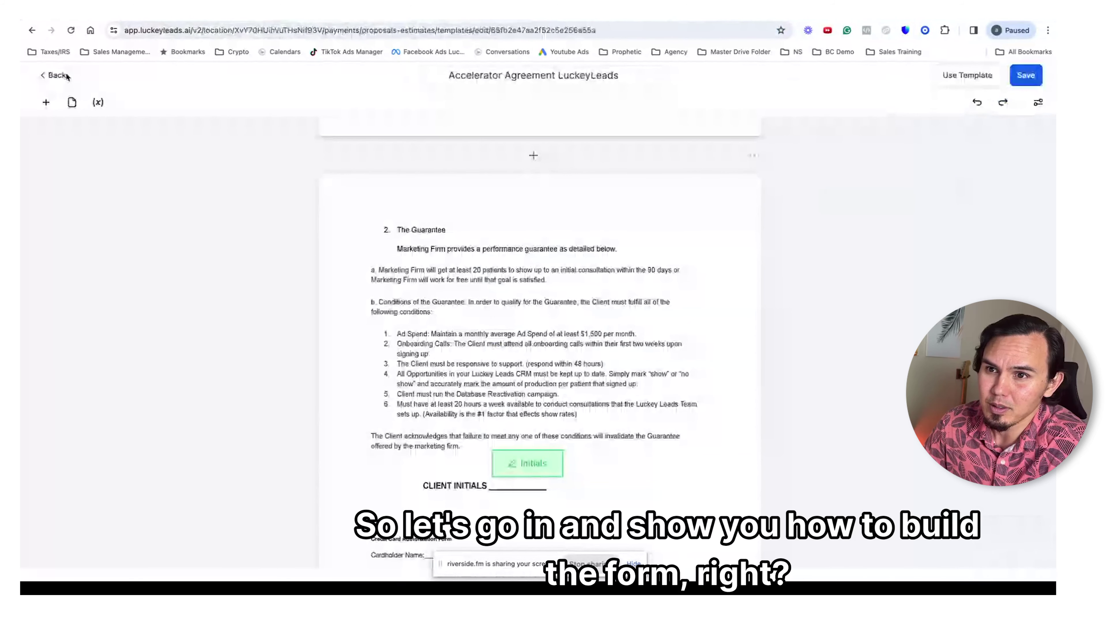
click(67, 77)
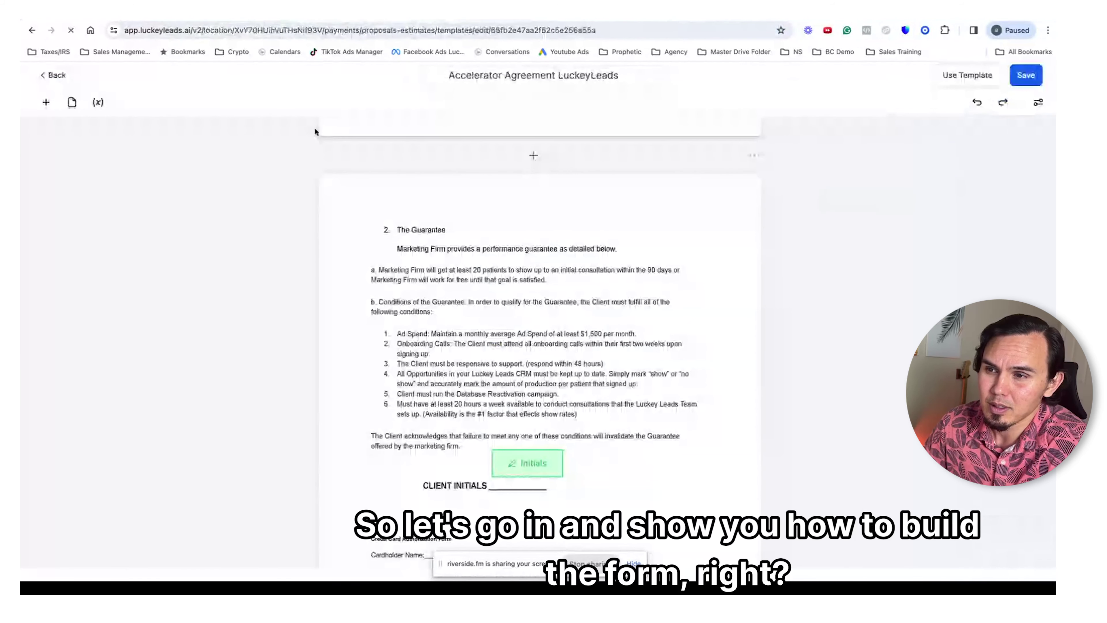
click(69, 385)
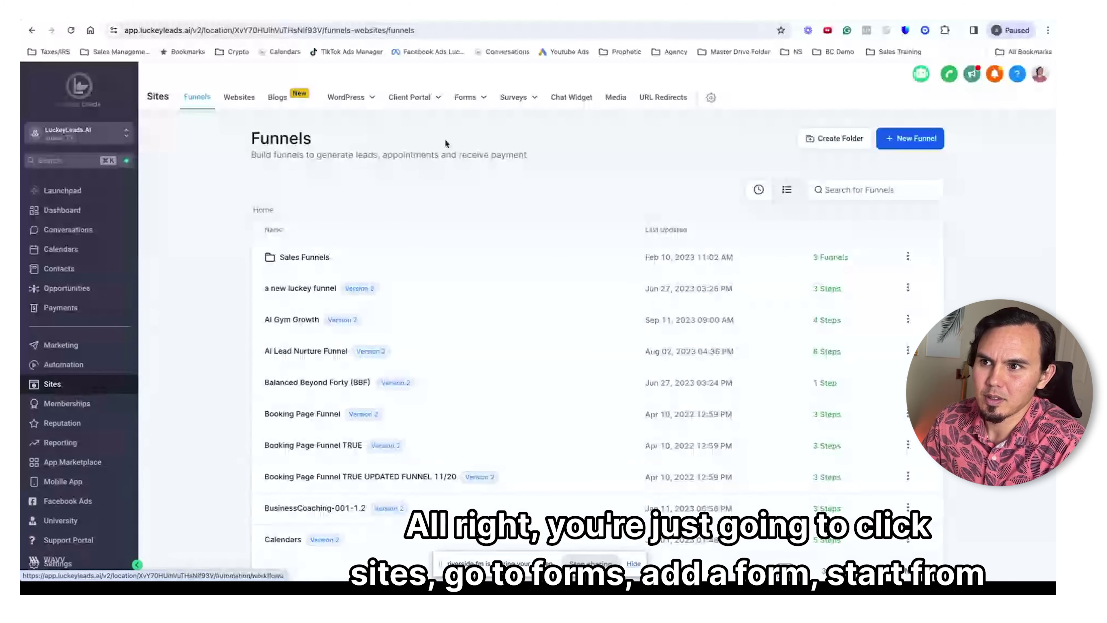
click(465, 97)
click(449, 120)
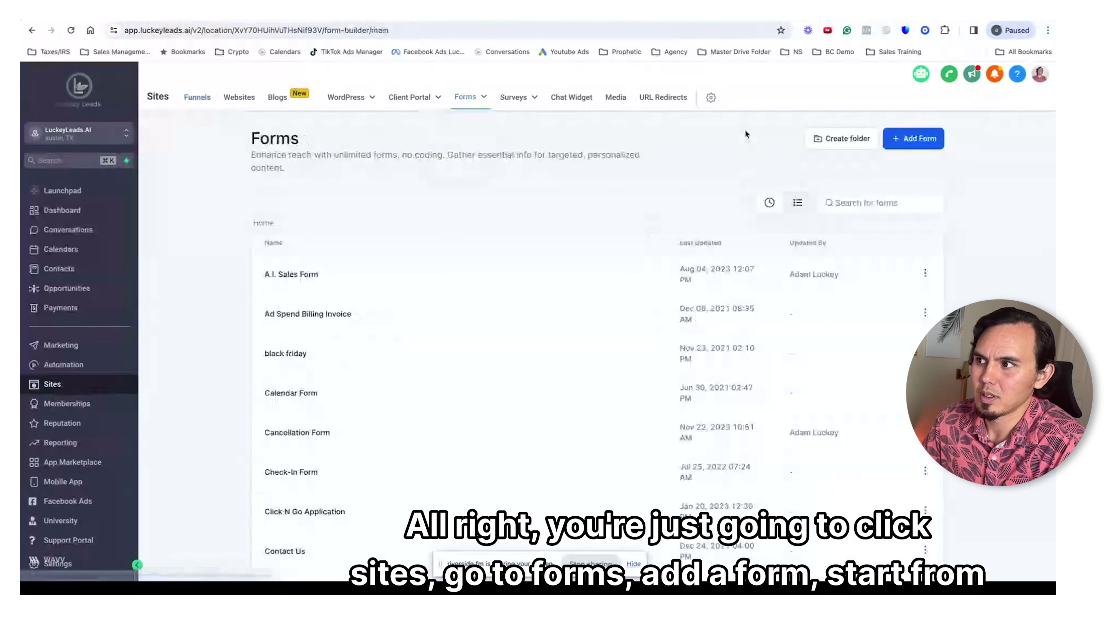
click(937, 138)
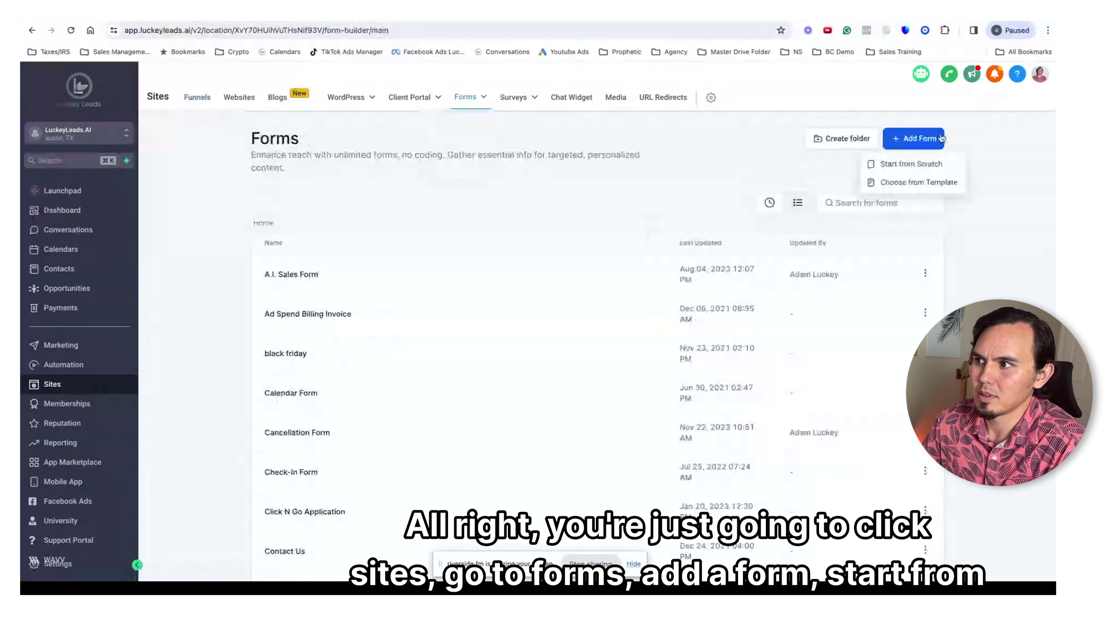
click(897, 164)
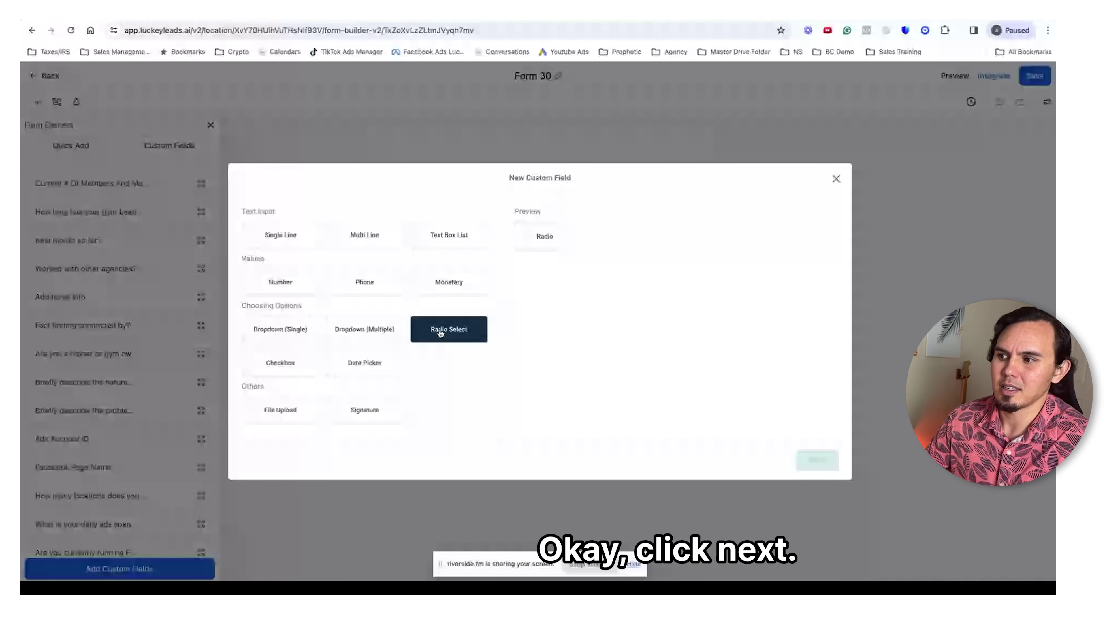
Create a Radio Select custom field named 'What Plan Are They On'.
click(440, 333)
click(817, 460)
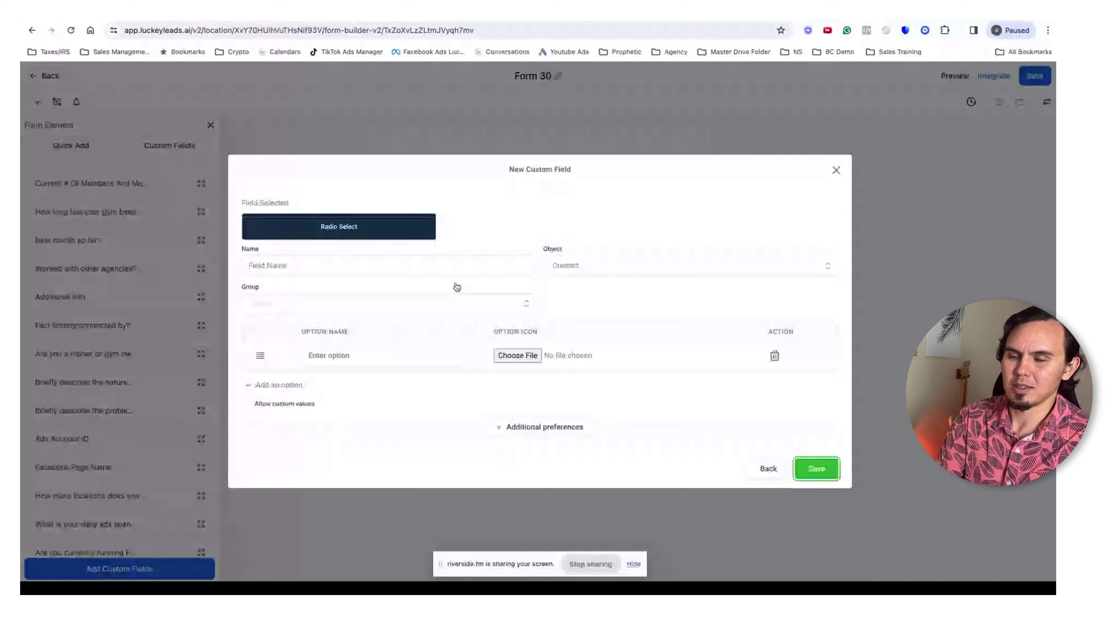
click(408, 266)
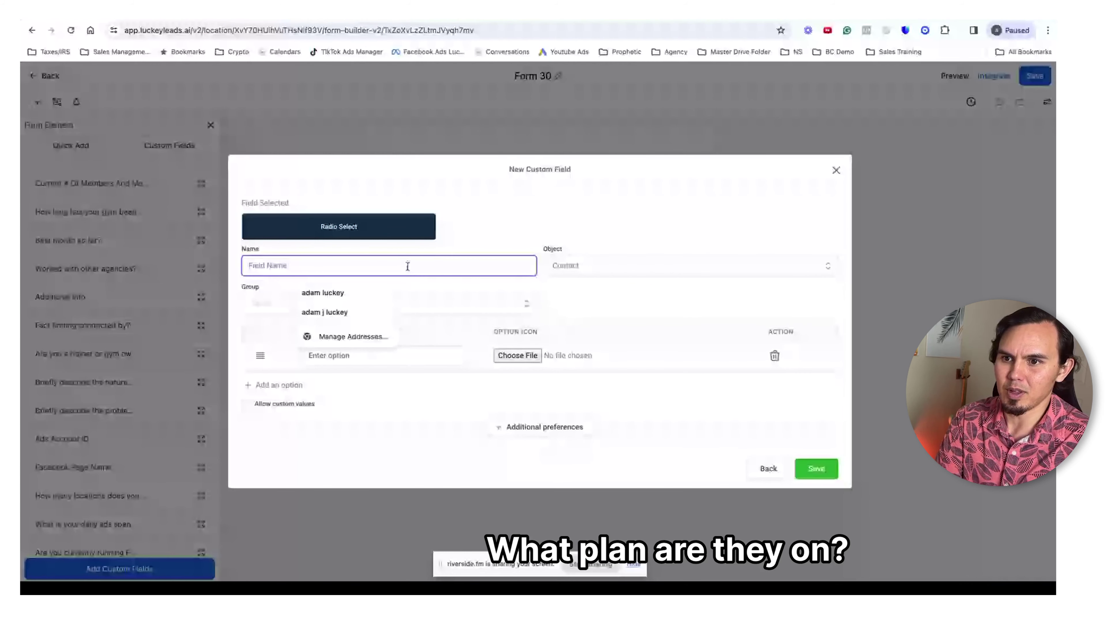
text(What Plan Are They On)
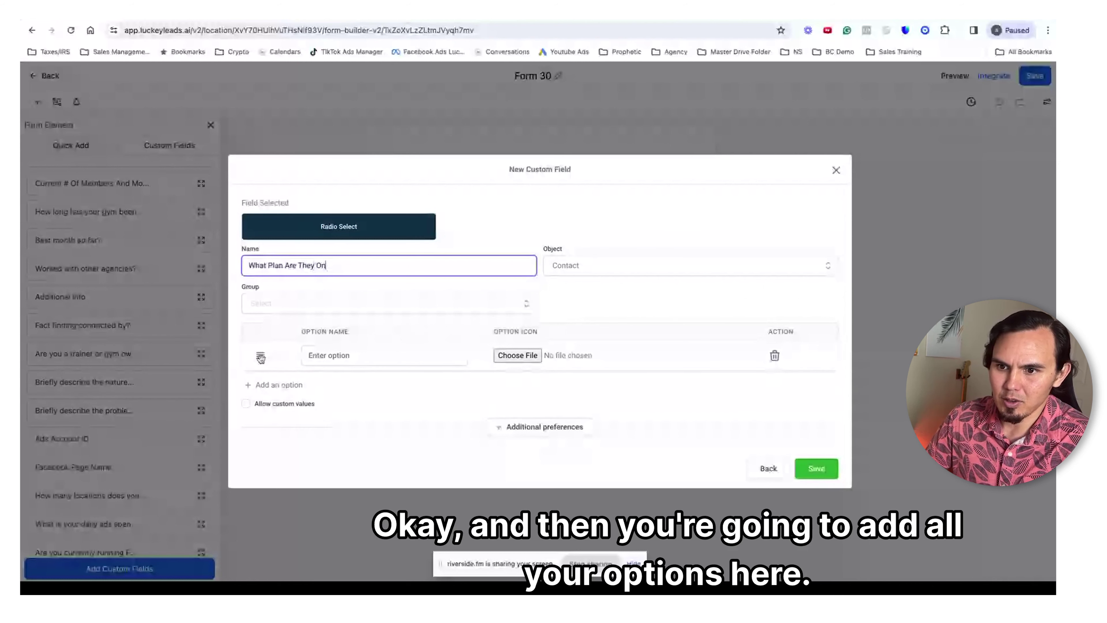
Add a first option reading '2500/month 3 month agreement. $2500 a month after the 3 months.'.
click(280, 385)
click(350, 341)
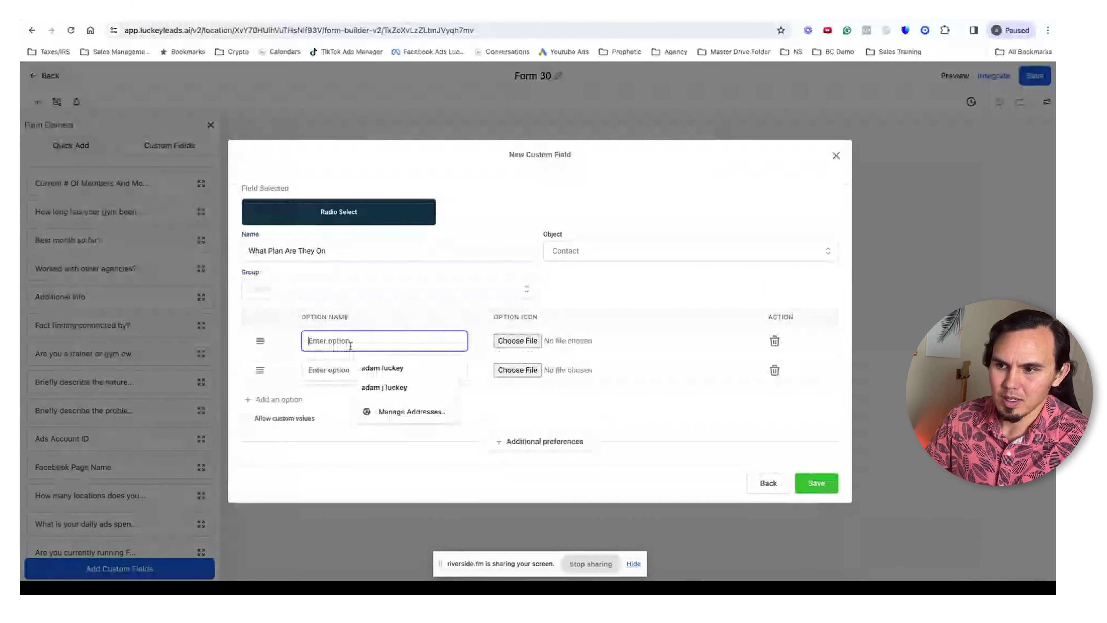
text(2500/)
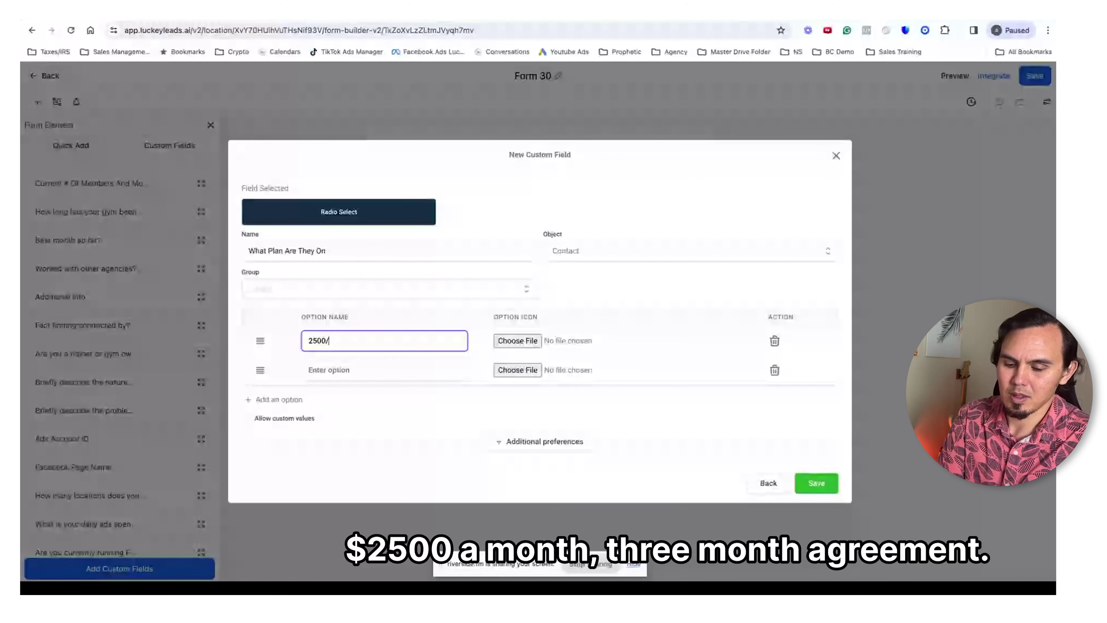
text(month 3 month agreement)
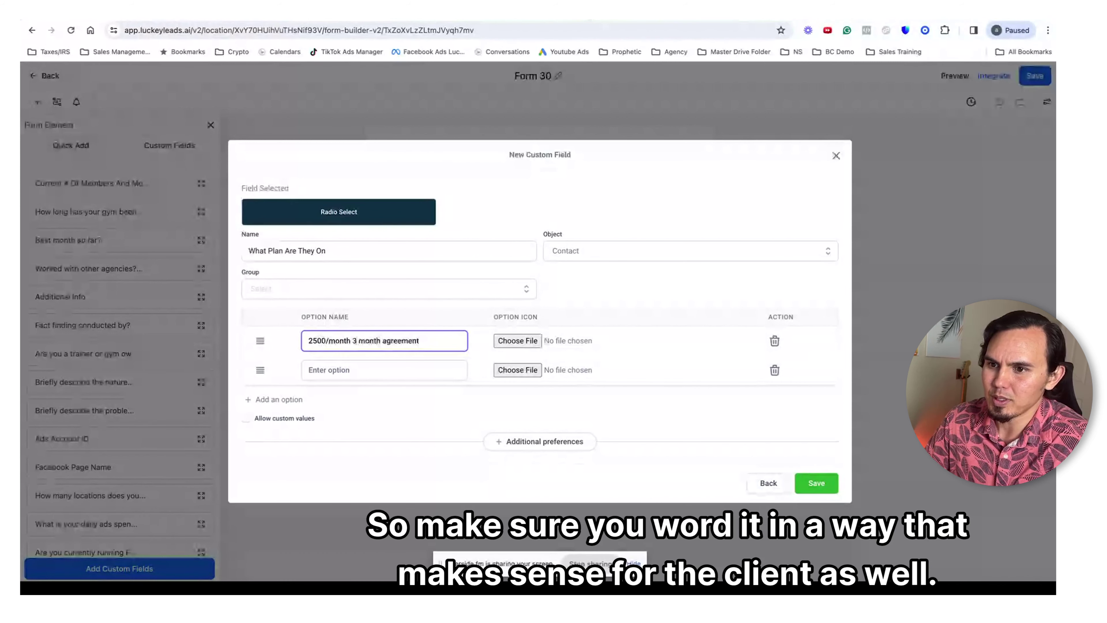
text(.)
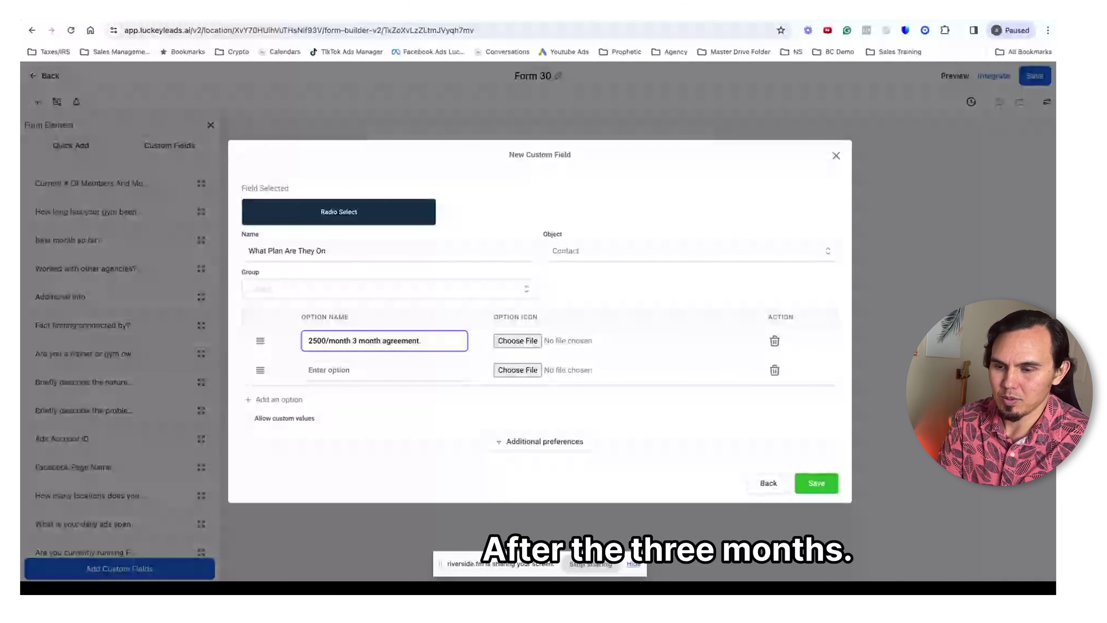
text(  $25)
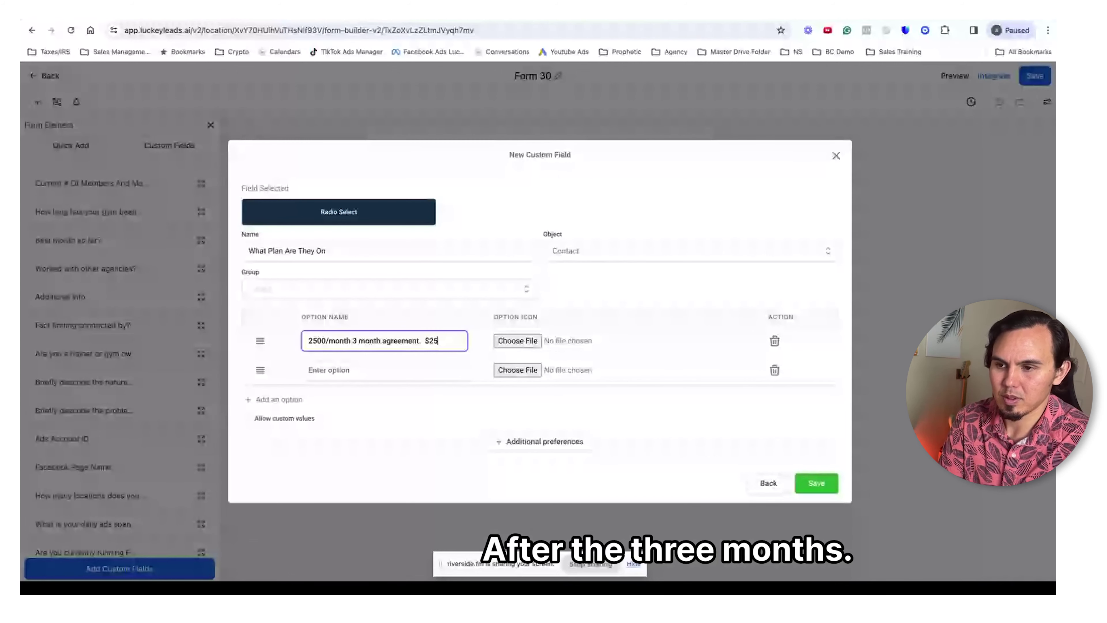
text(00 a mont)
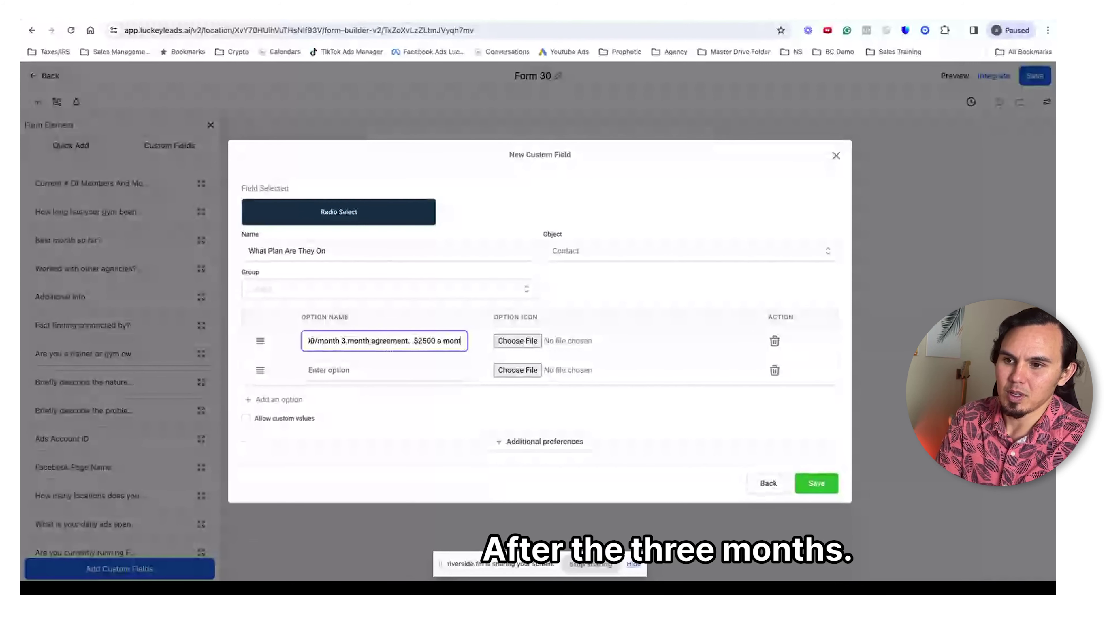
text(h aft)
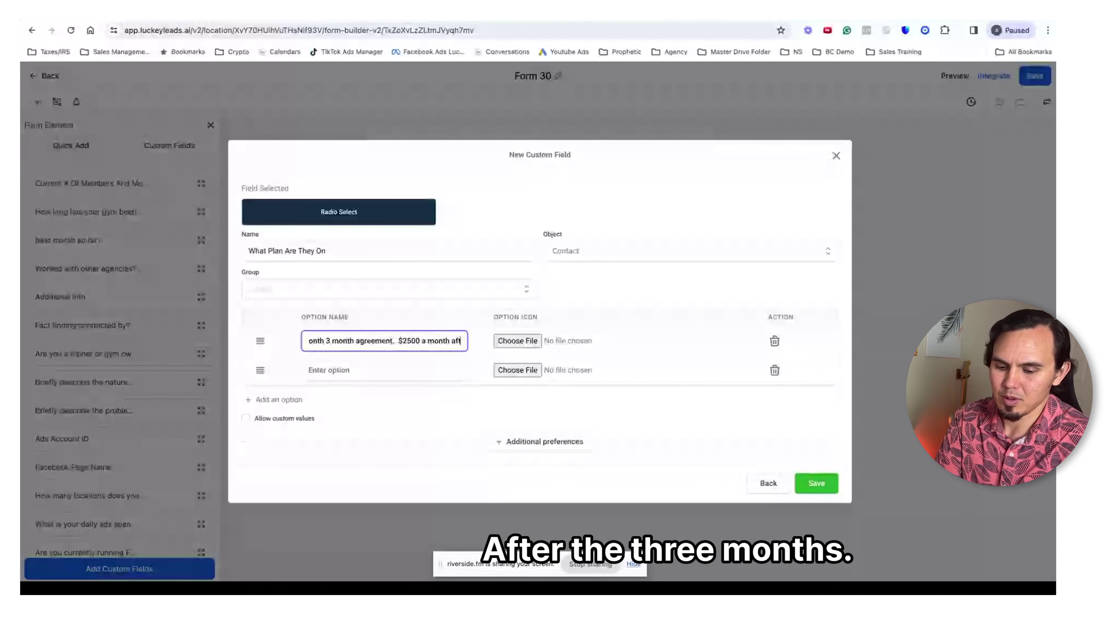
text(er the 3 months)
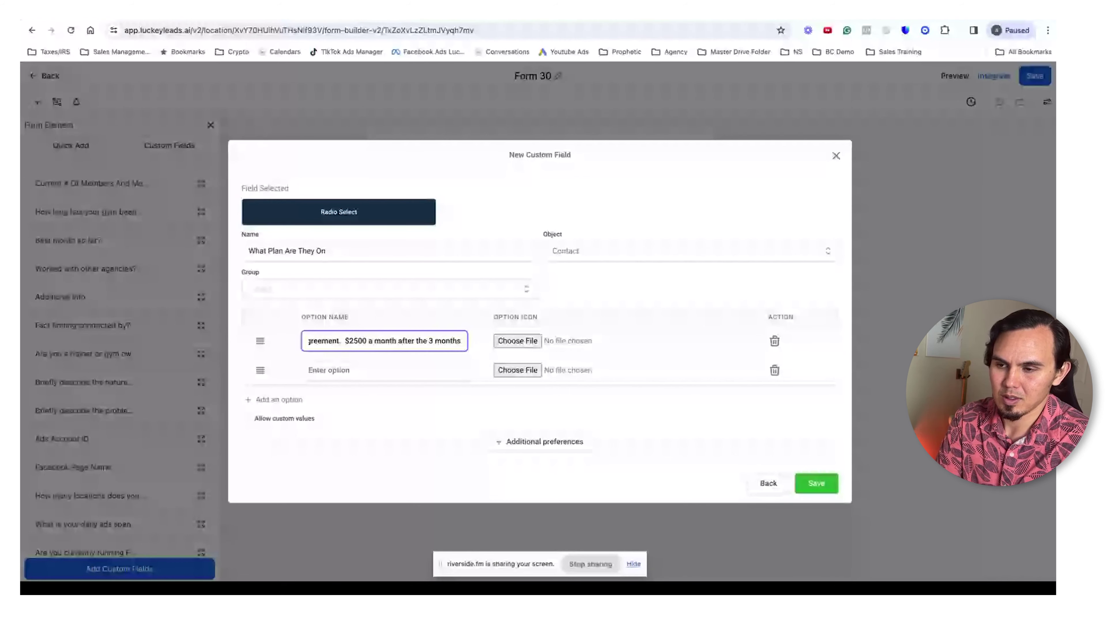
text(.)
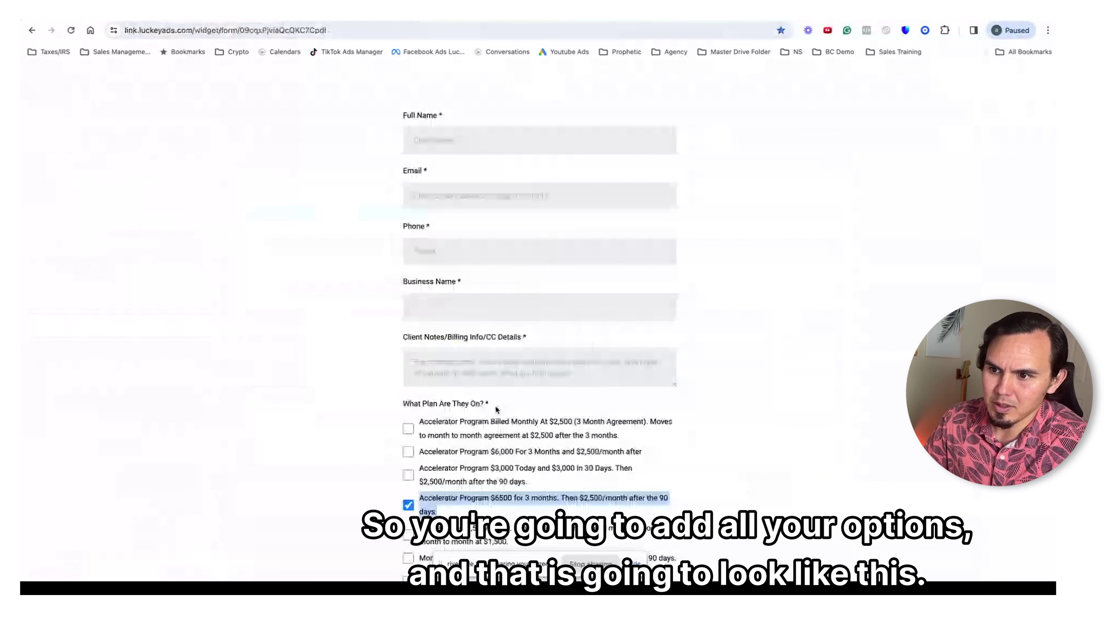
scroll(496, 409, down, 4)
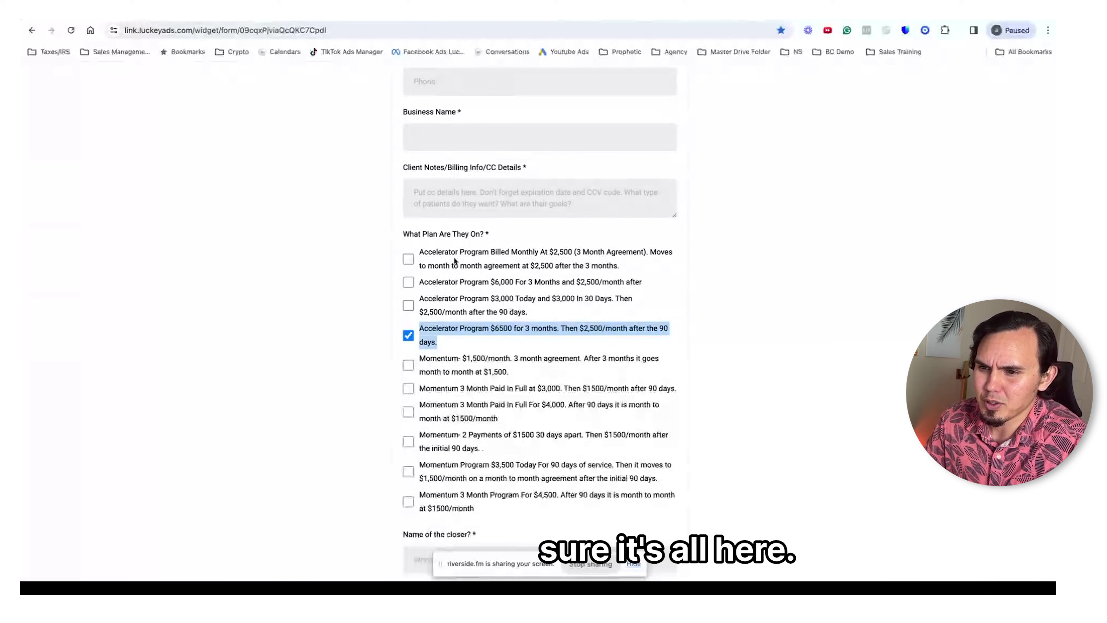
scroll(424, 443, down, 1)
scroll(424, 443, down, 3)
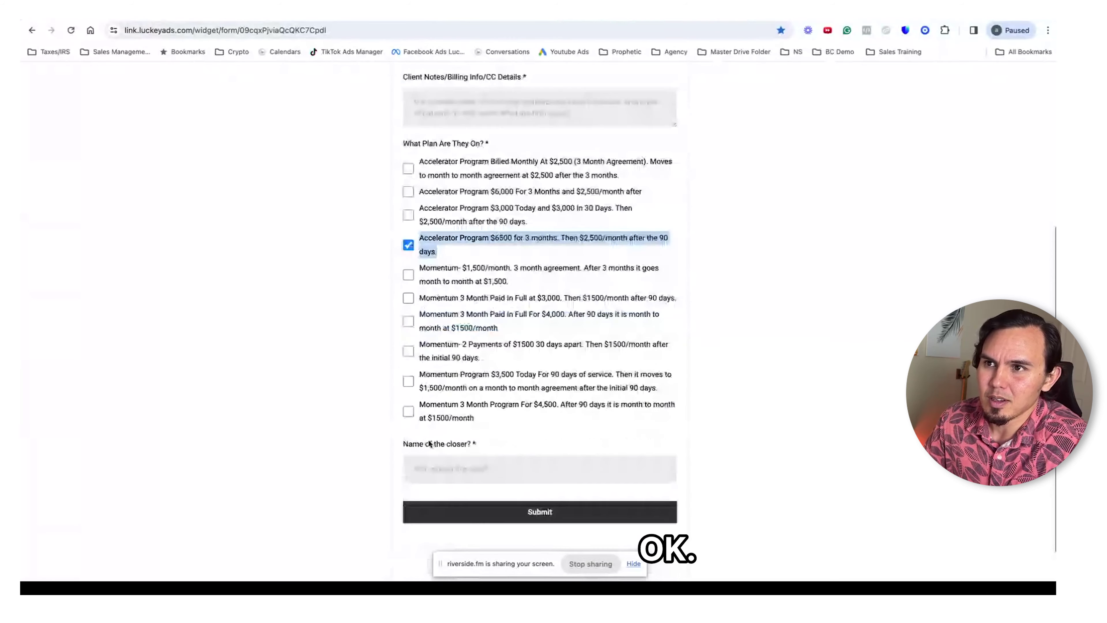
scroll(423, 443, up, 1)
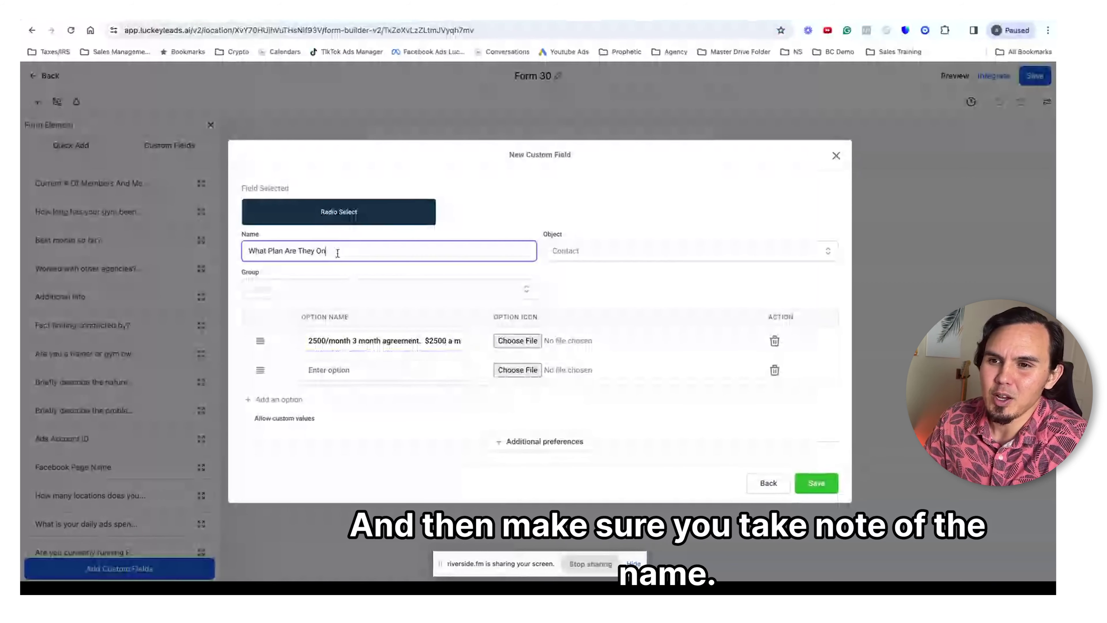
Note the 'What Plan Are They On' field name, set its group to Additional Info, and enable custom values.
triple_click(337, 252)
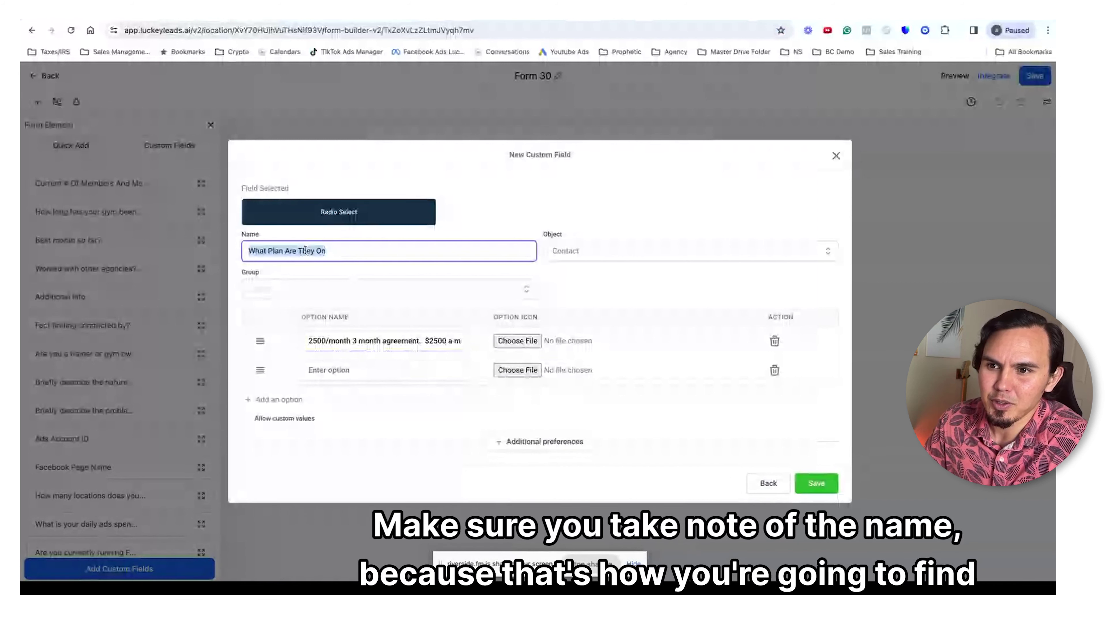
click(329, 252)
drag(328, 251, 252, 248)
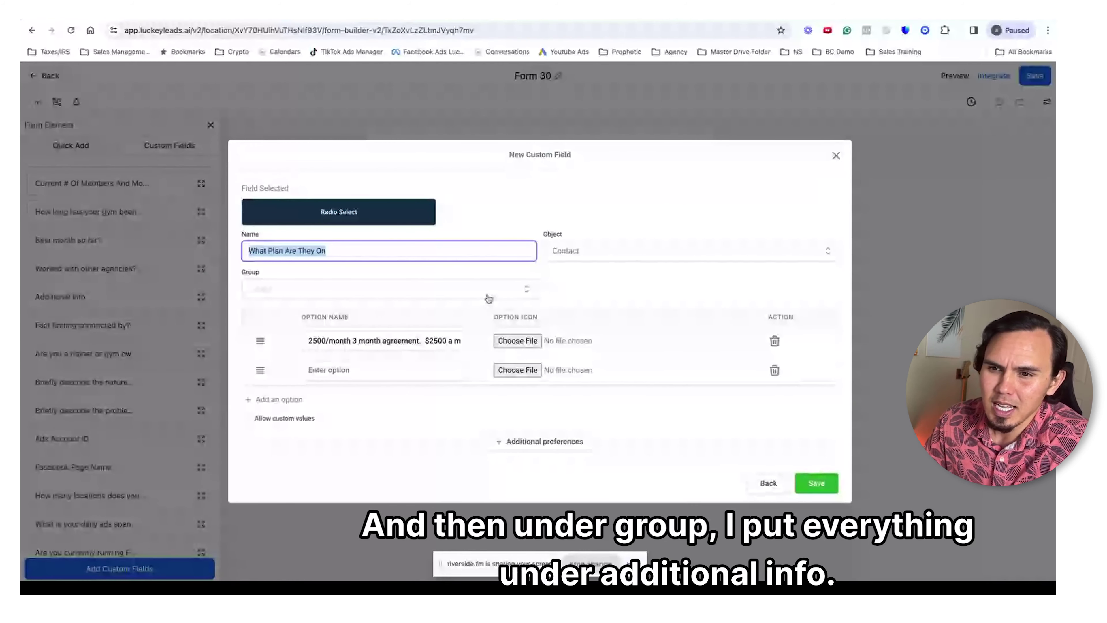
click(336, 291)
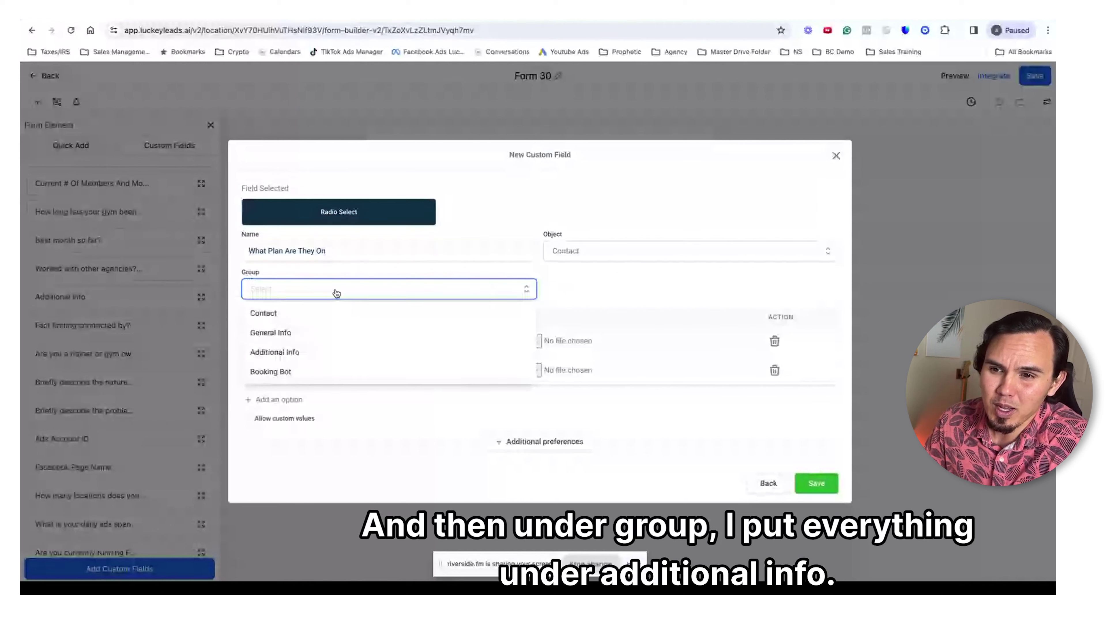
click(320, 359)
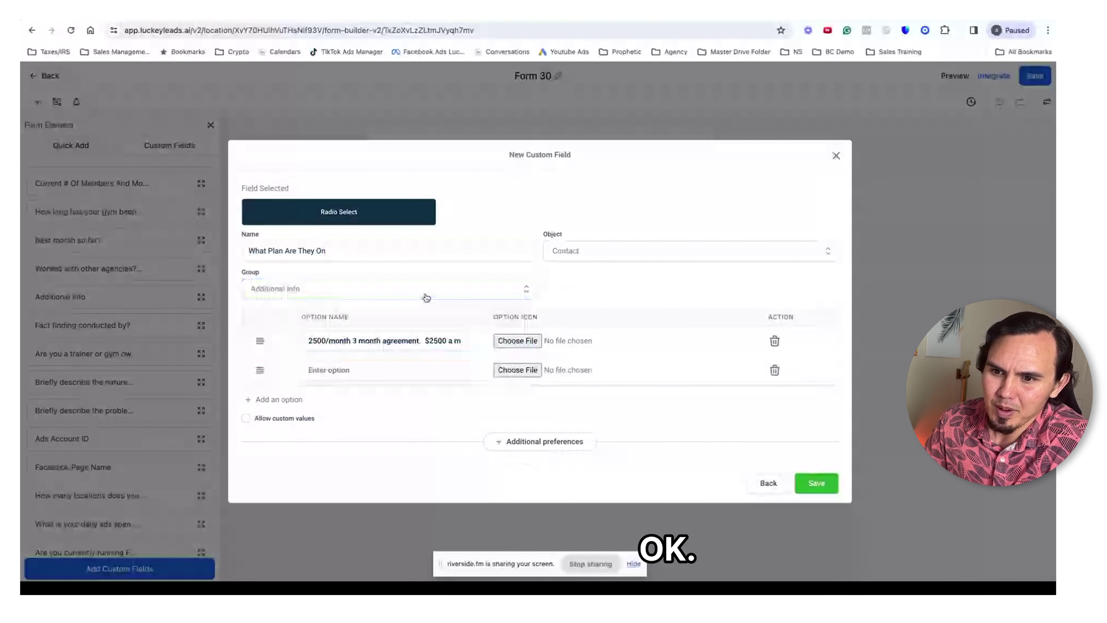
click(305, 417)
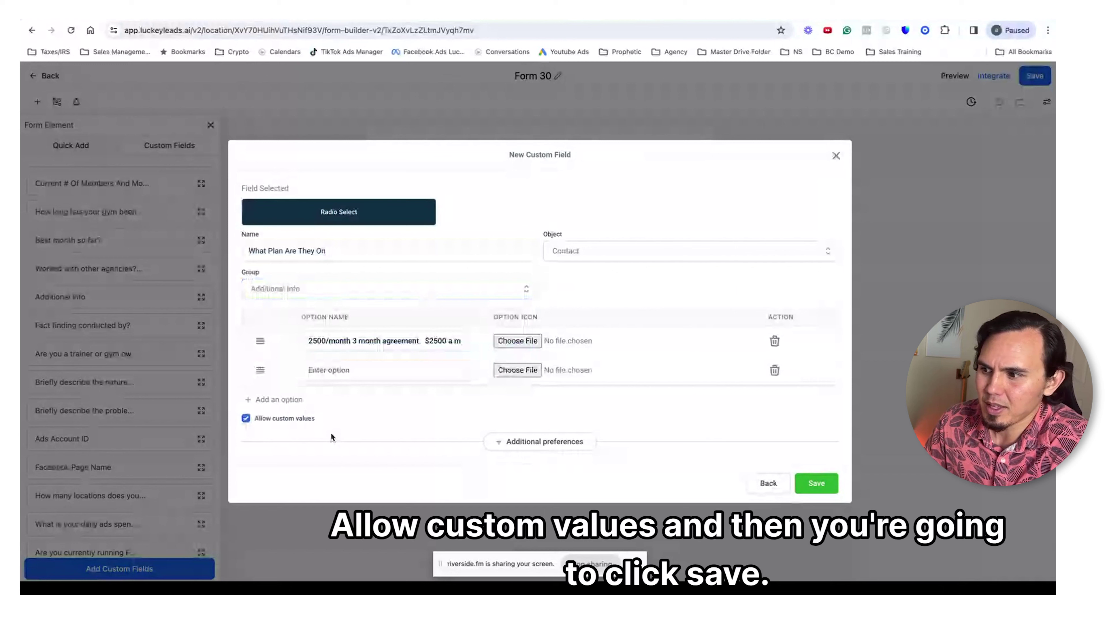
Search Quick Add for 'what plan' and drag What Plan Are They On onto Form 30 below Phone.
click(835, 156)
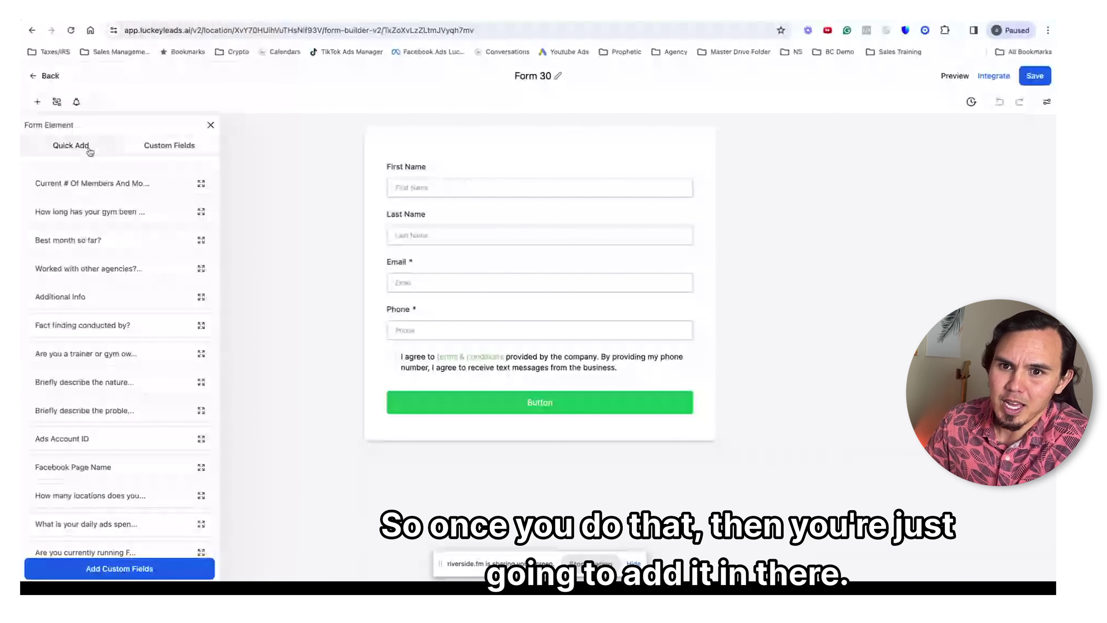
scroll(112, 179, up, 3)
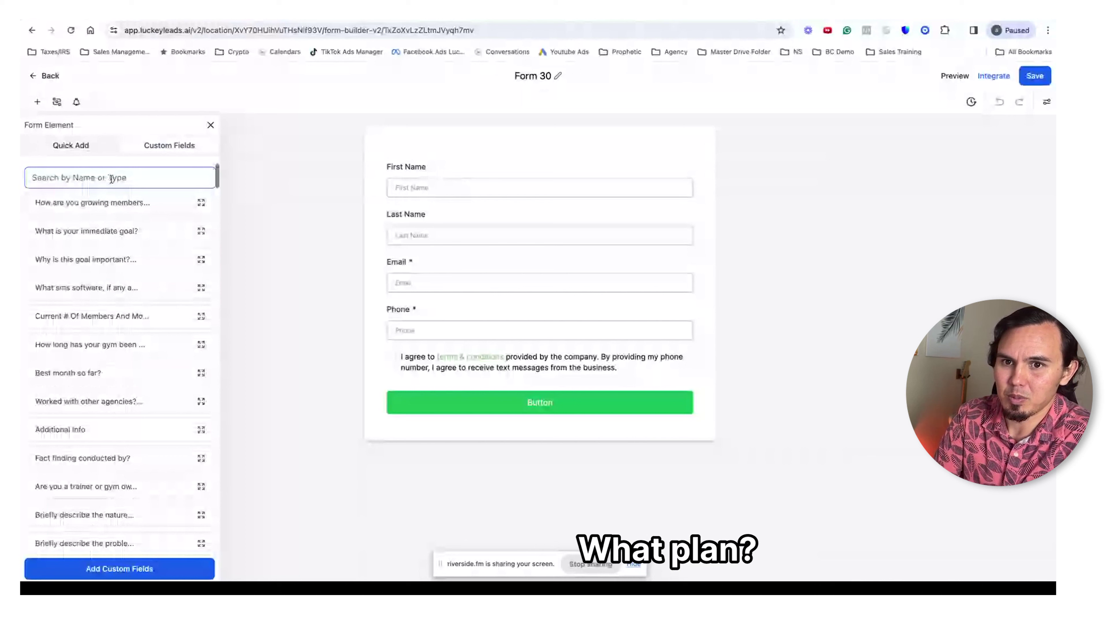
click(112, 178)
text(what plan)
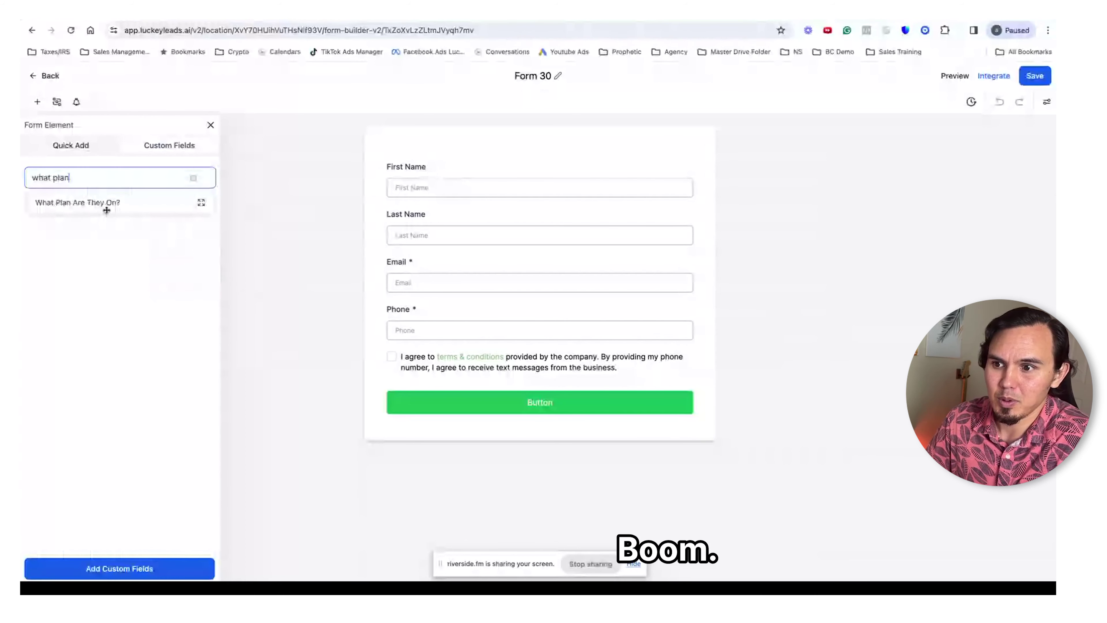
drag(107, 210, 476, 329)
Scroll through Form 30 to check the new field's placement and open the First Name field's settings.
scroll(514, 396, down, 3)
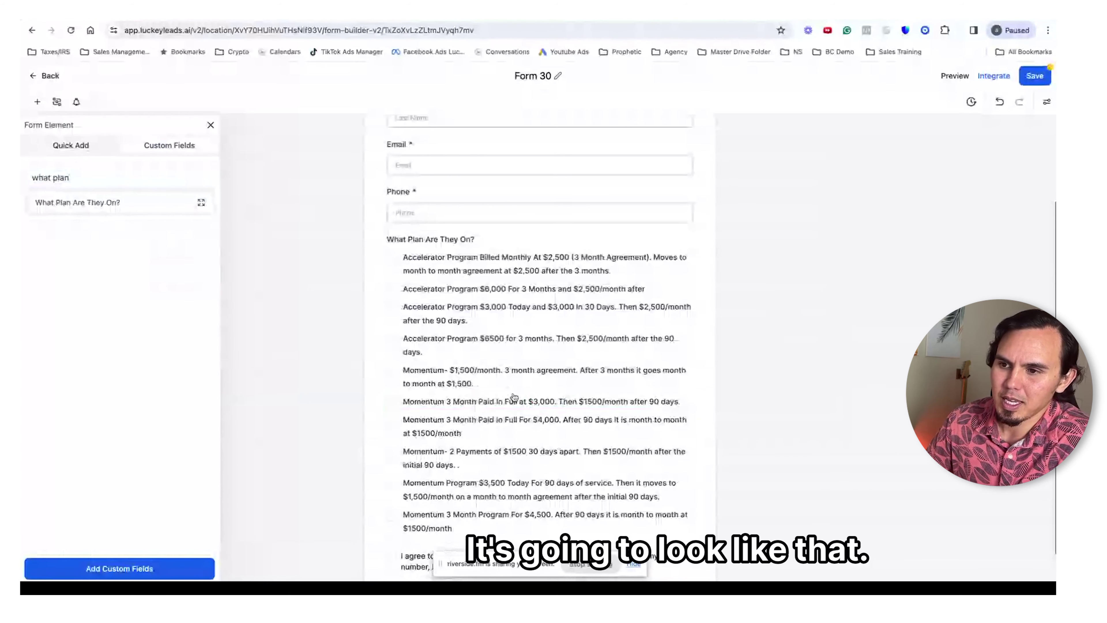
scroll(514, 395, up, 3)
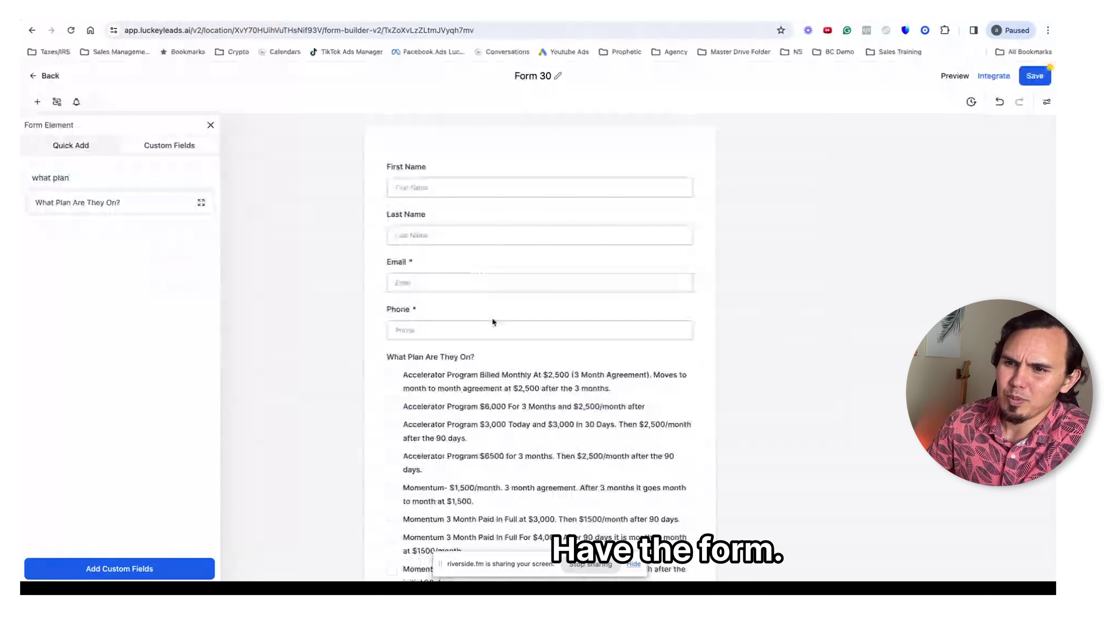
scroll(552, 501, down, 1)
scroll(553, 501, down, 4)
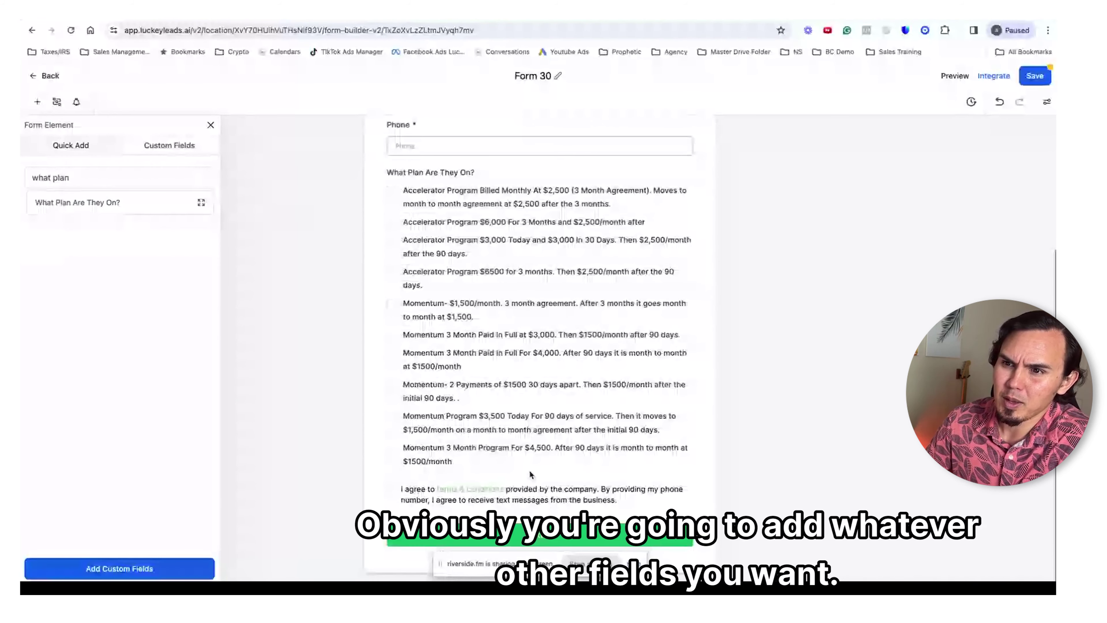
scroll(529, 470, up, 5)
click(415, 185)
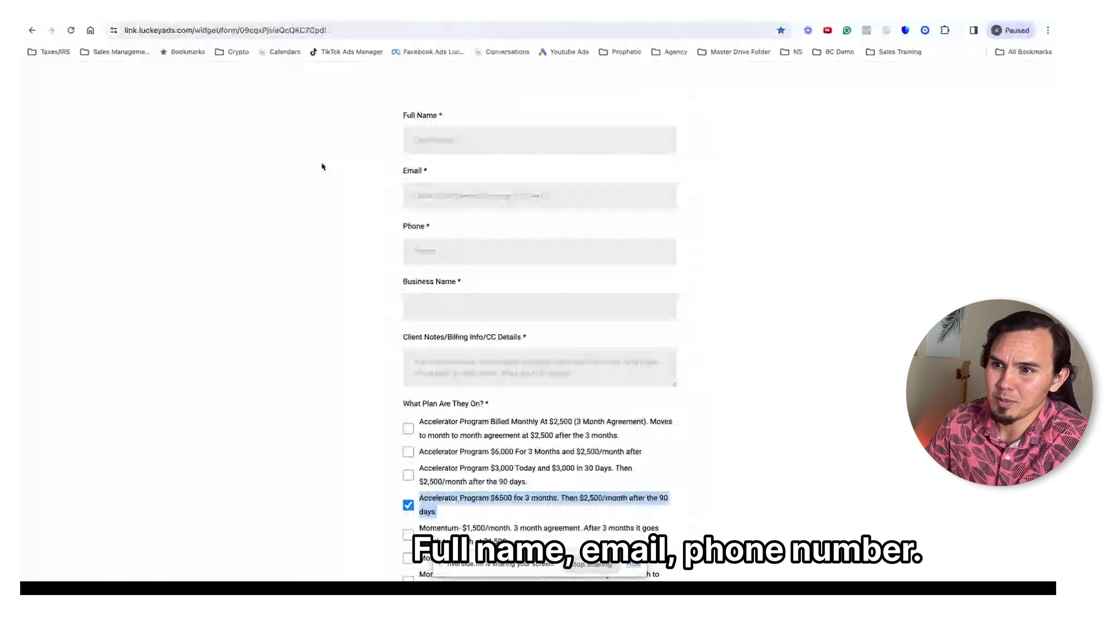
Try the live form's Email, Phone and Business Name fields and scroll down to the plan choices.
click(430, 192)
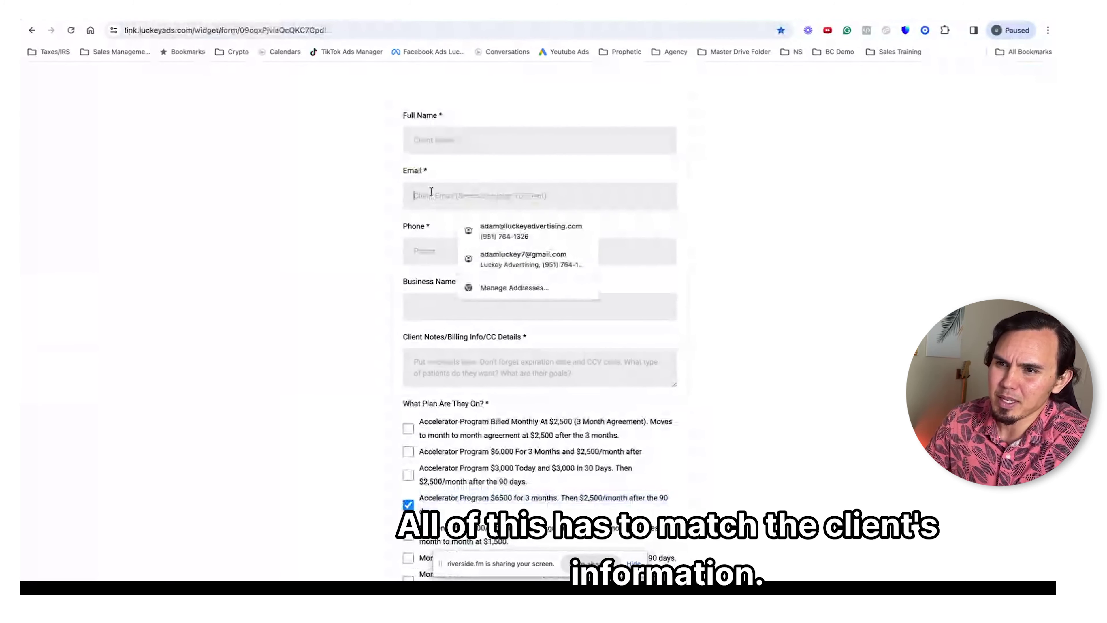
click(430, 250)
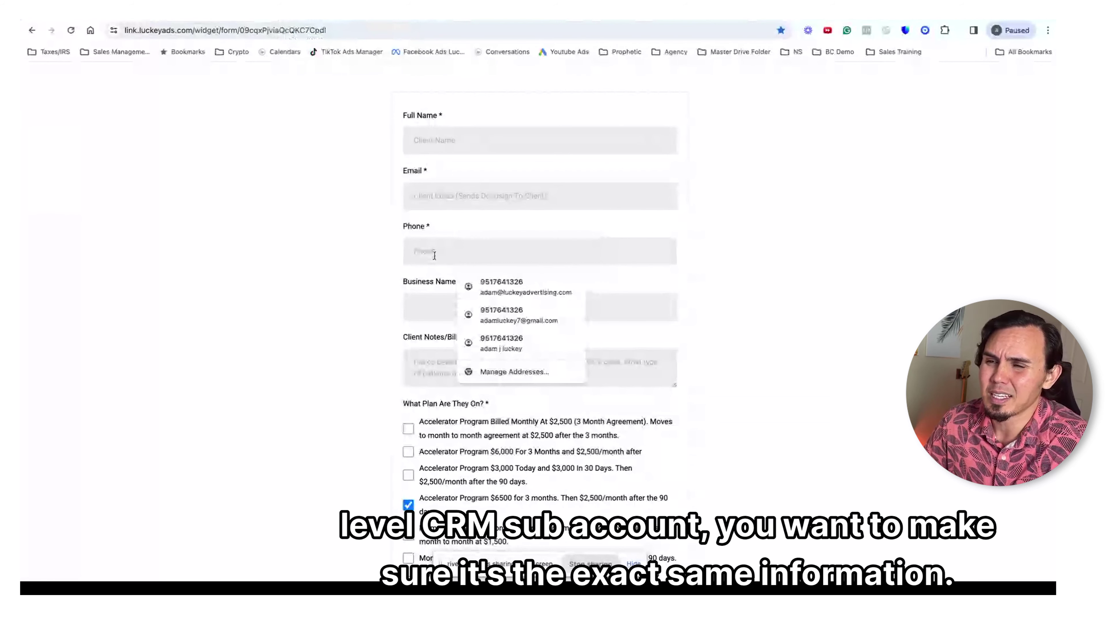
click(447, 187)
click(418, 306)
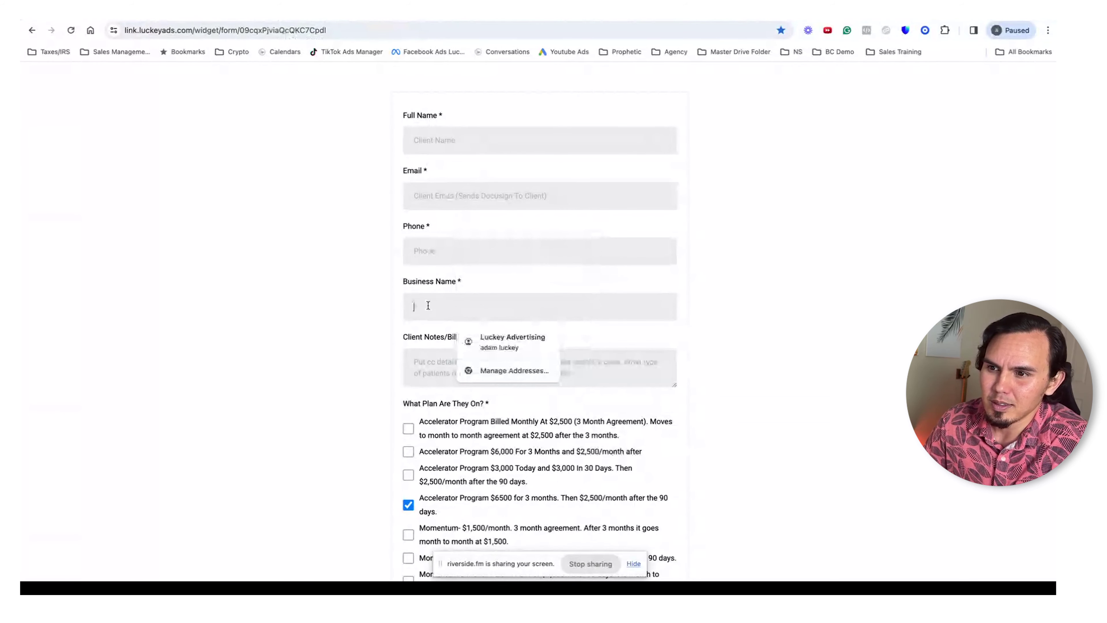
scroll(456, 323, down, 2)
scroll(456, 323, down, 4)
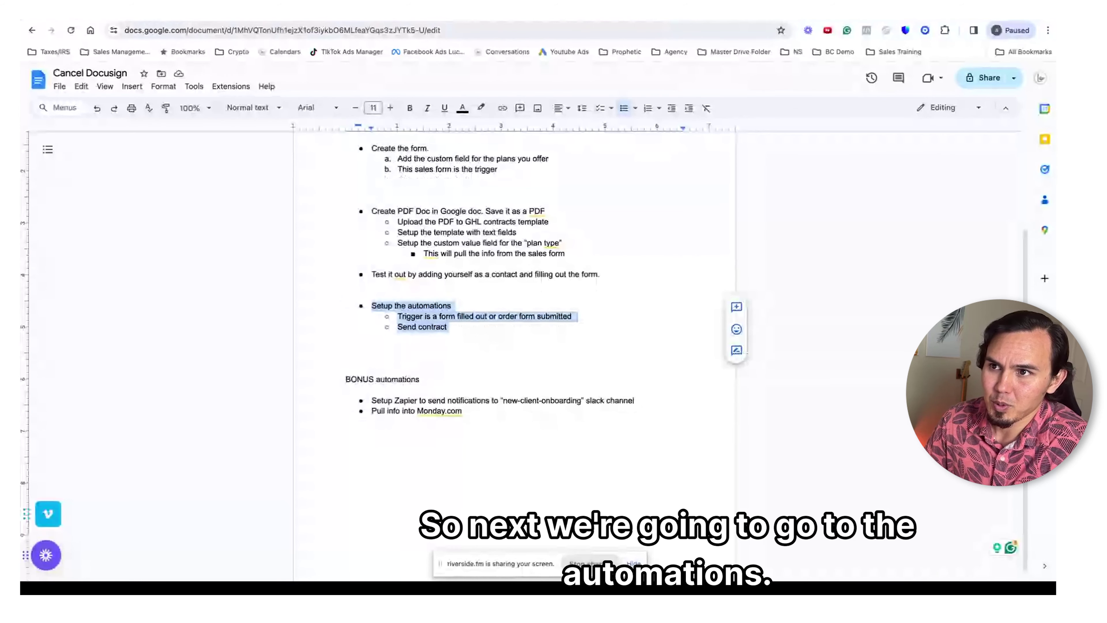
Switch back to the Form 30 builder tab, then to the New Accelerator Sales Form Submitted workflow.
key(ctrl+Tab)
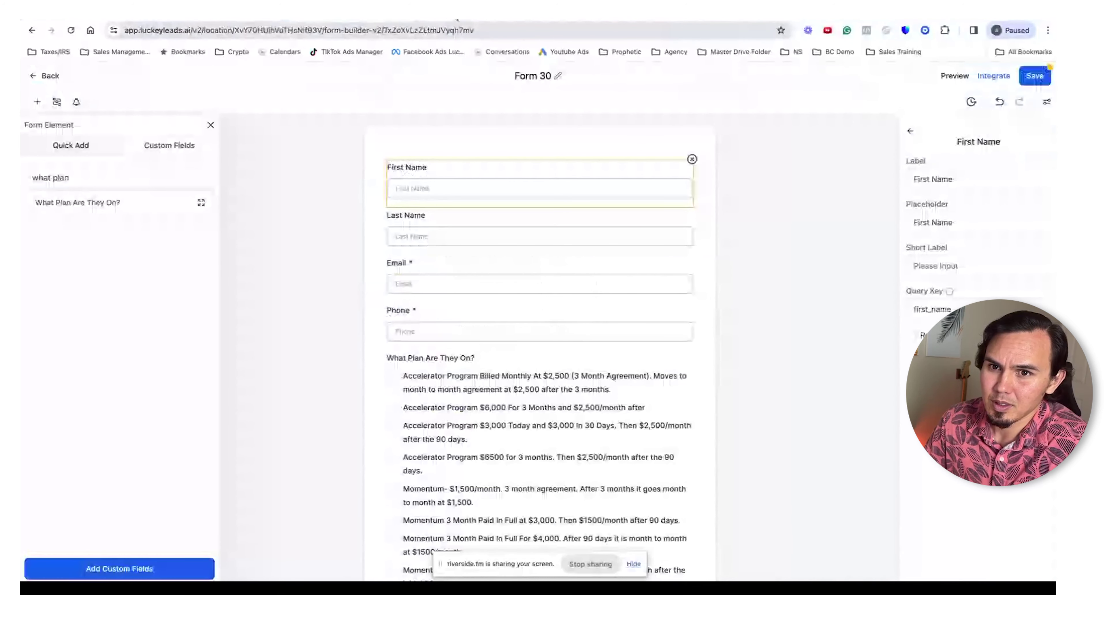
key(ctrl+Tab)
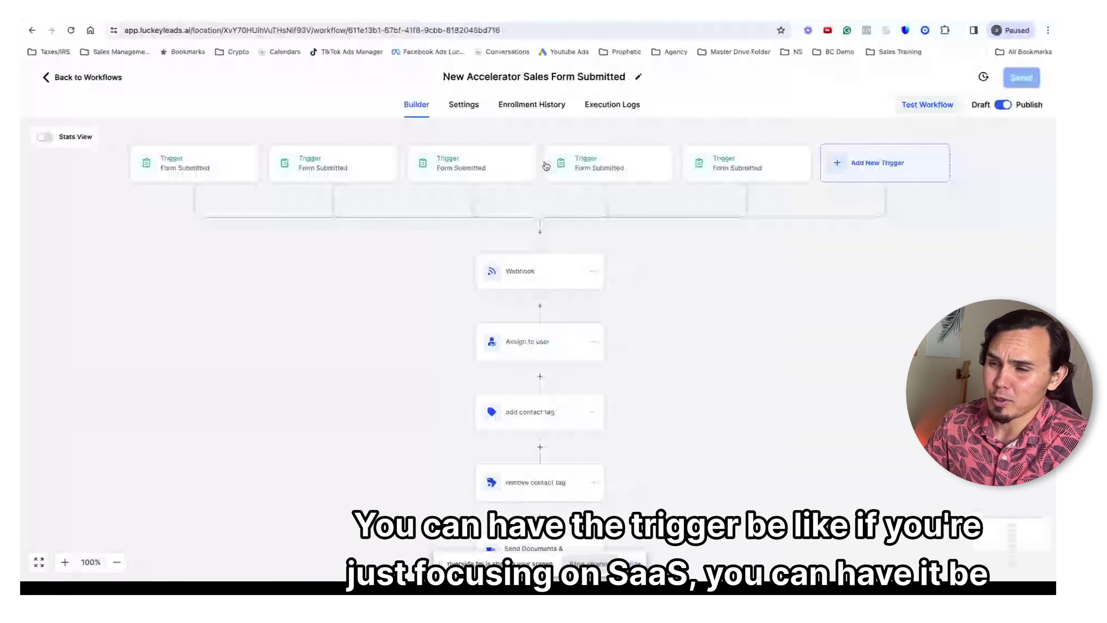
click(899, 169)
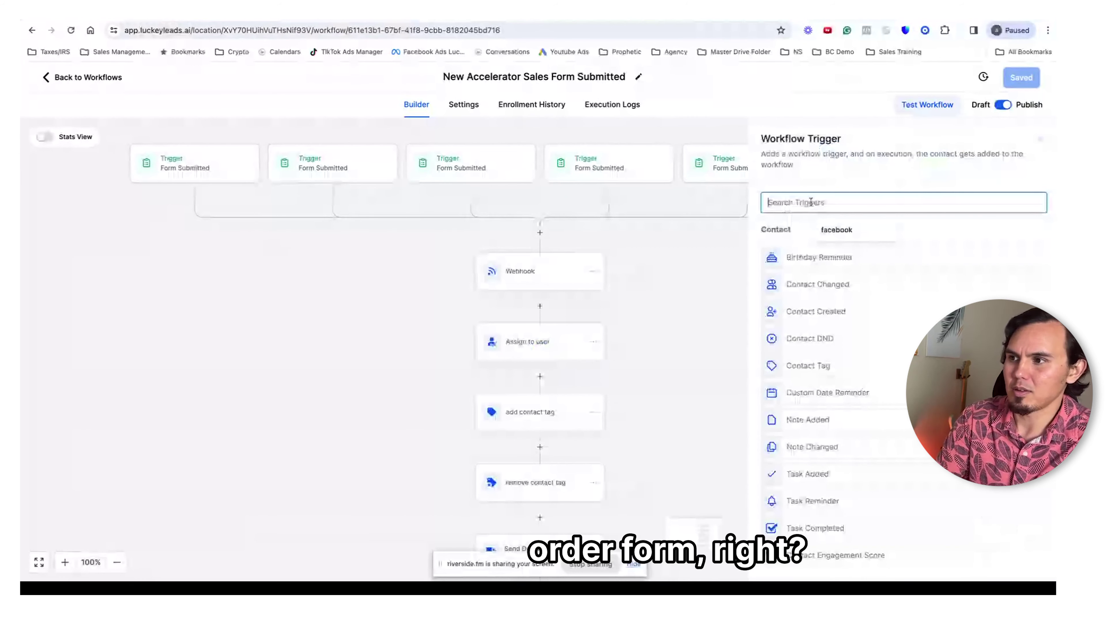
text(order)
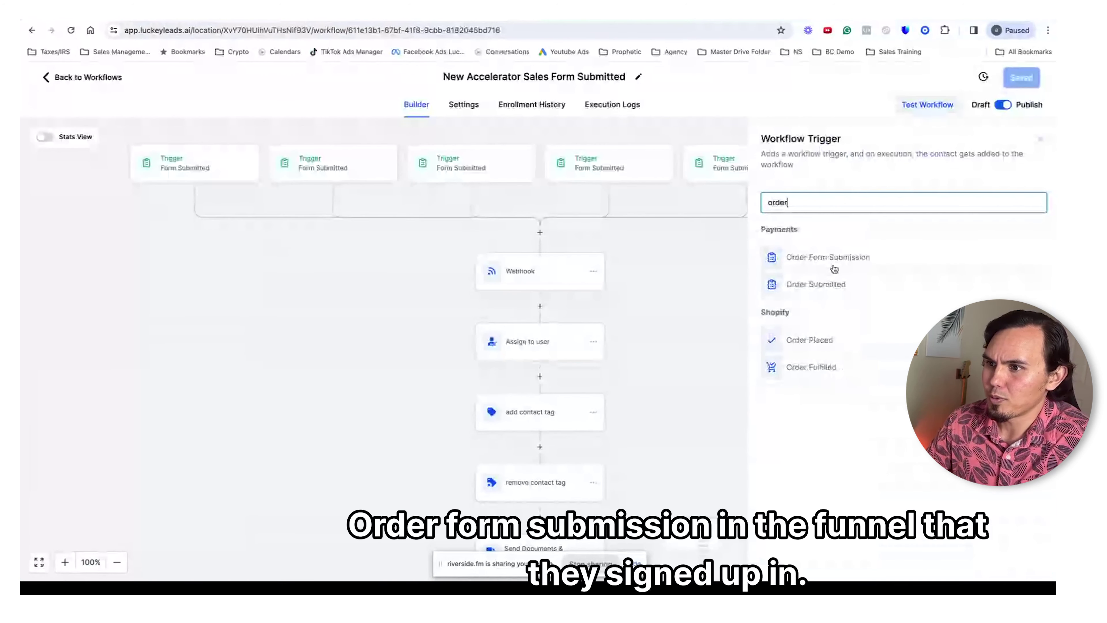
click(833, 267)
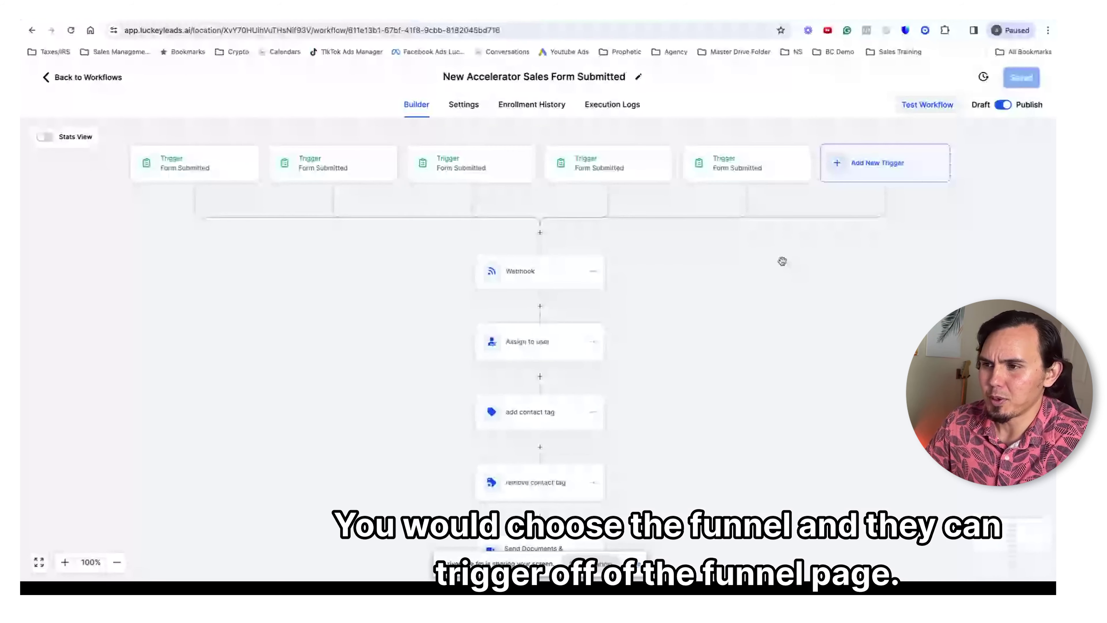
click(736, 163)
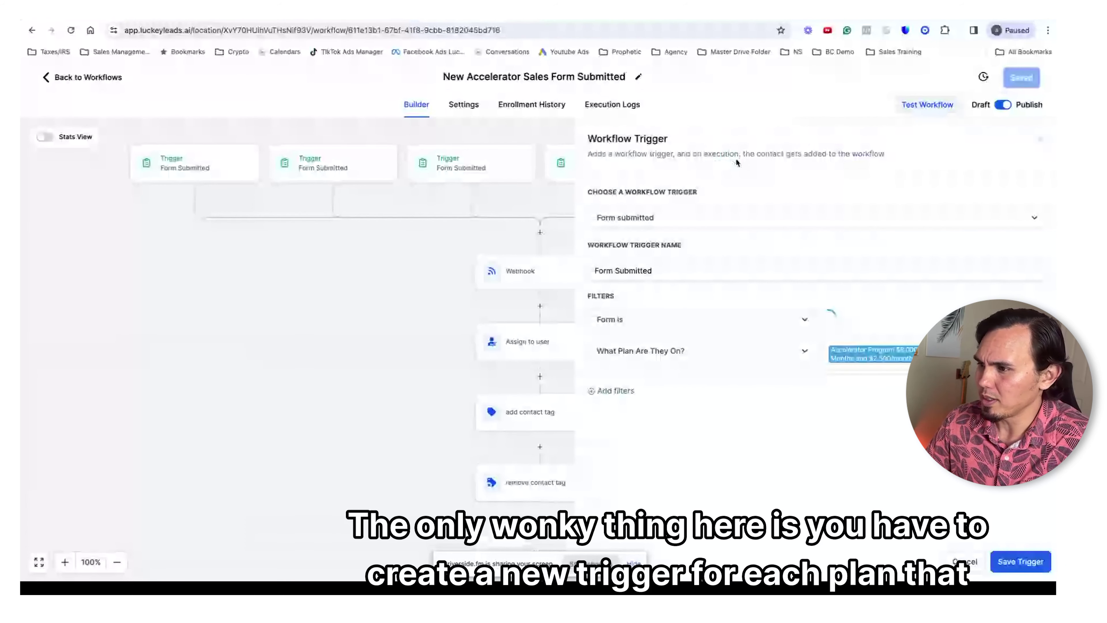
click(694, 345)
click(216, 167)
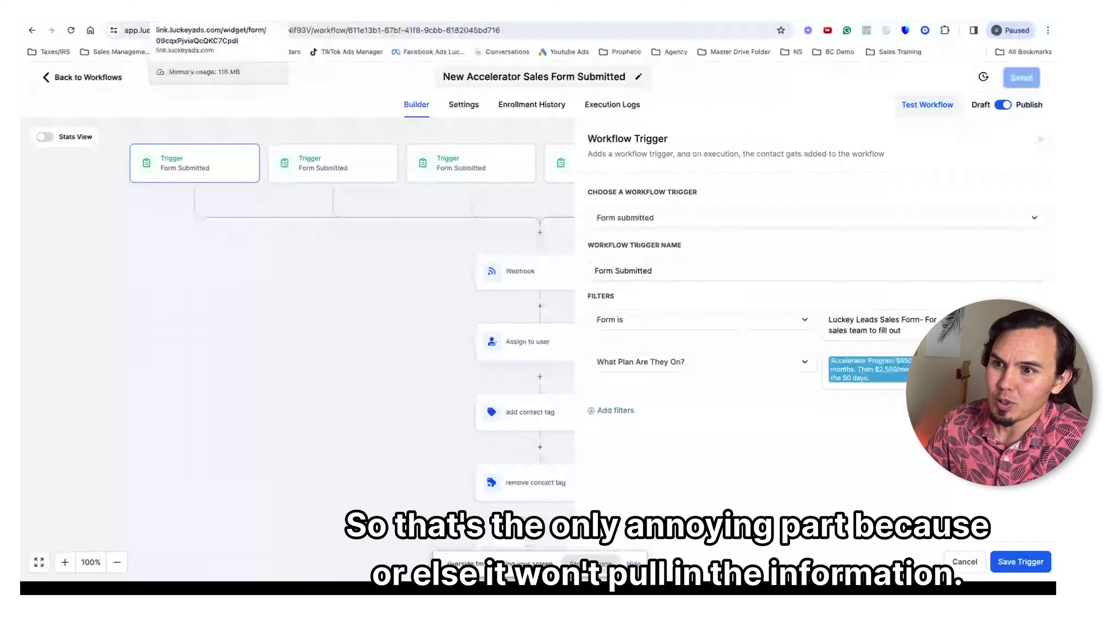
click(196, 11)
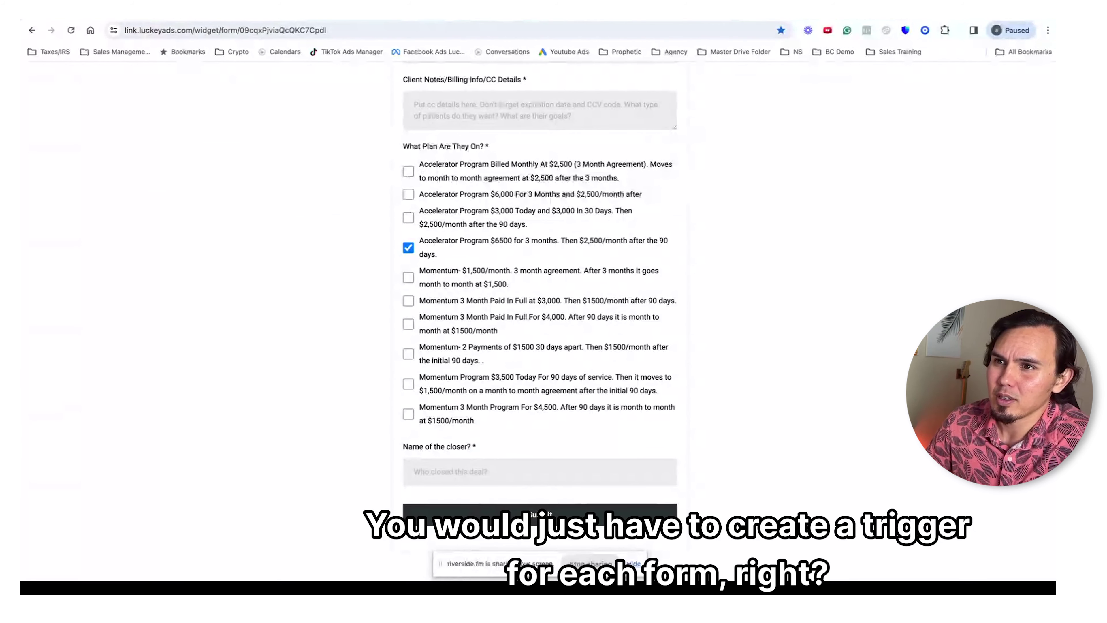
key(ctrl+Tab)
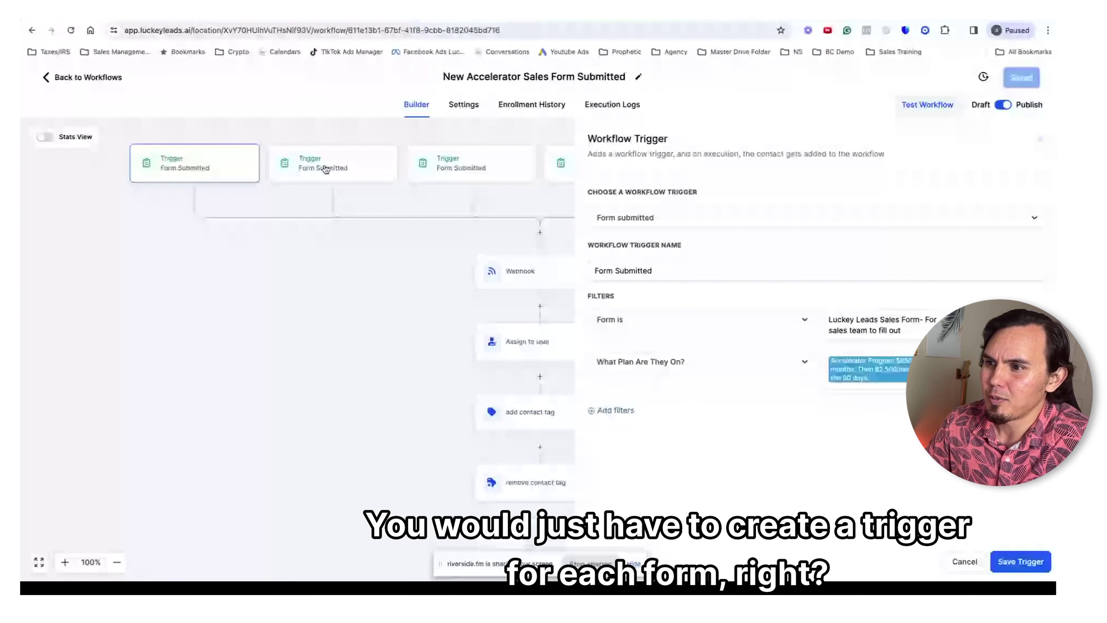
click(964, 561)
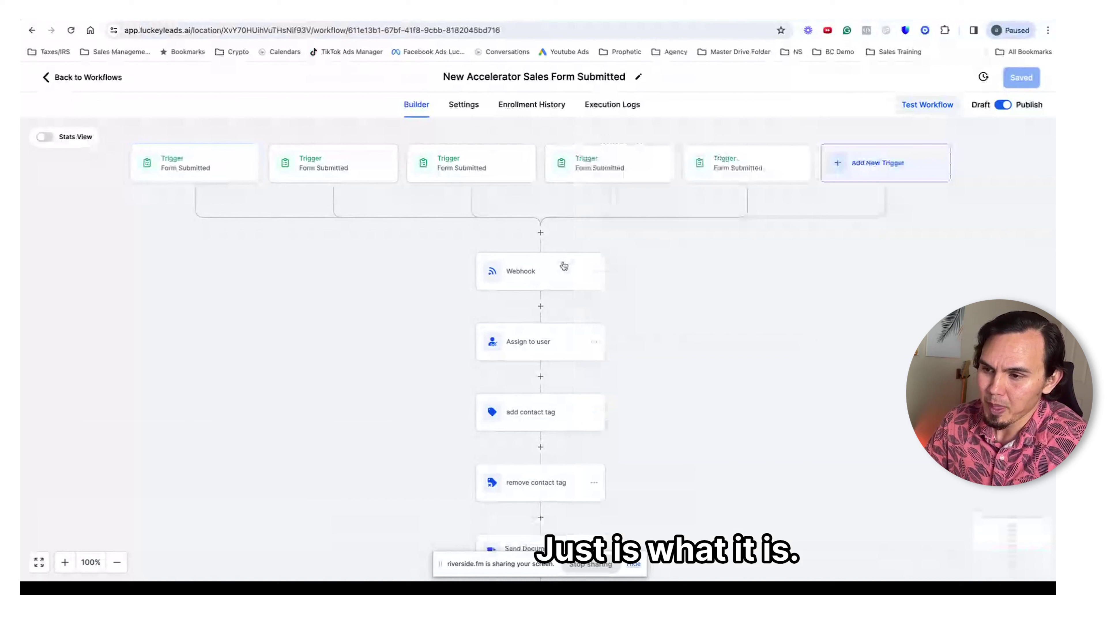
Check the Send Documents & Contracts step's From User and contract Template choices, then switch to Slack.
scroll(565, 267, down, 1)
scroll(565, 267, down, 4)
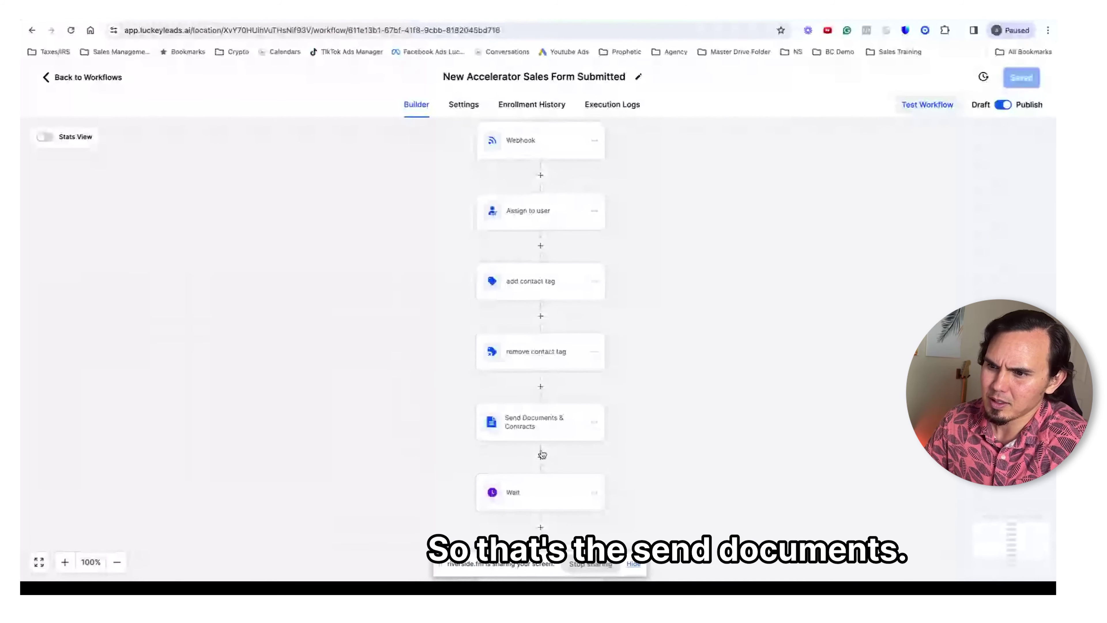
click(540, 421)
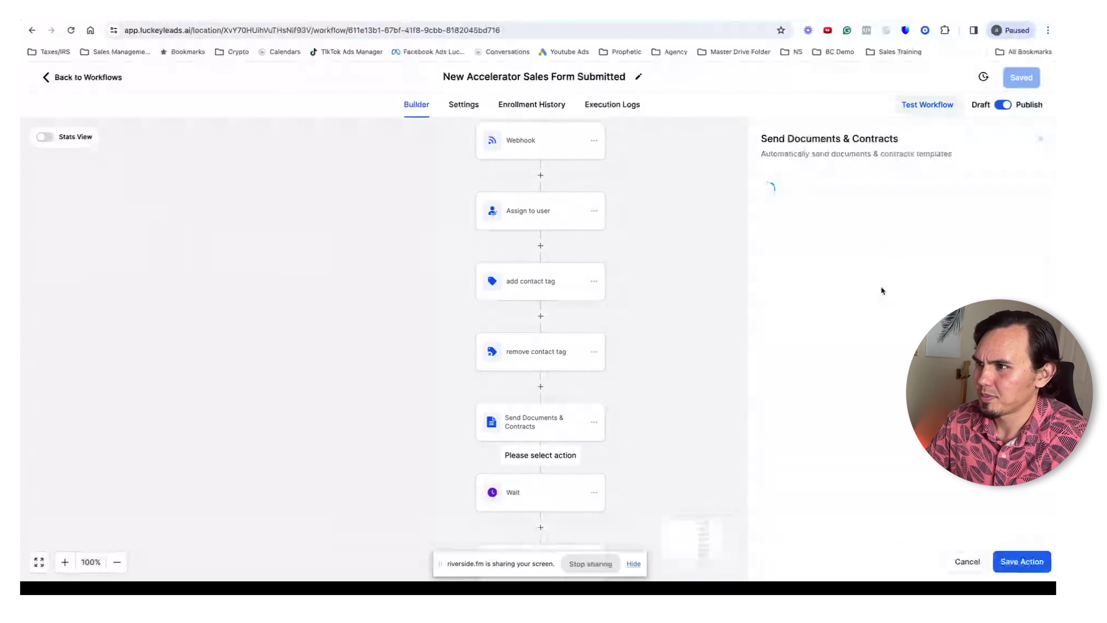
click(862, 253)
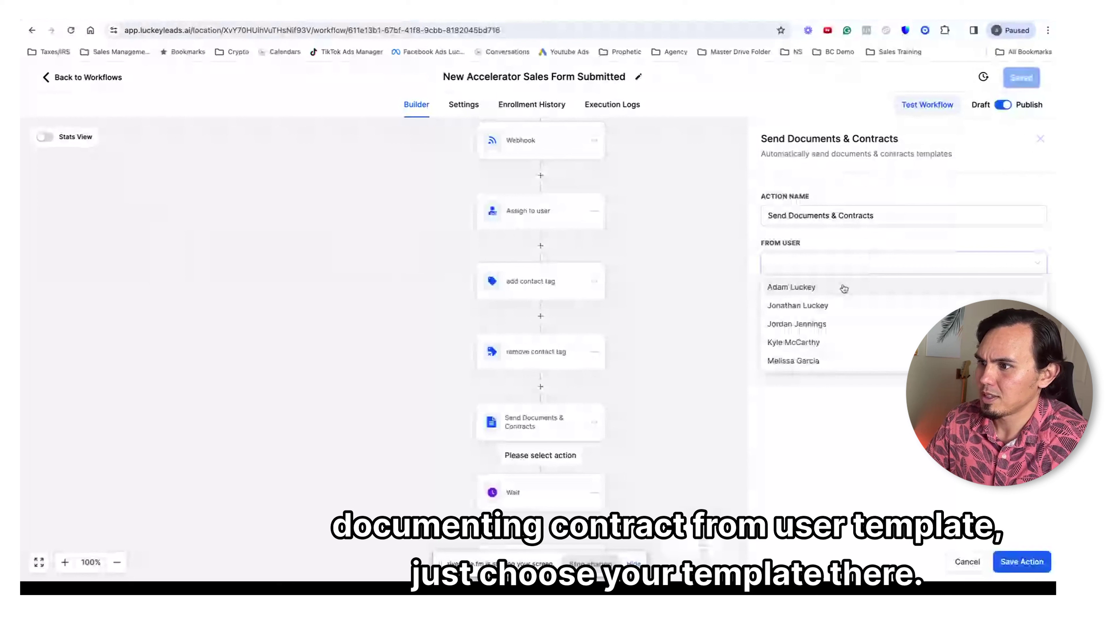
click(844, 287)
click(827, 312)
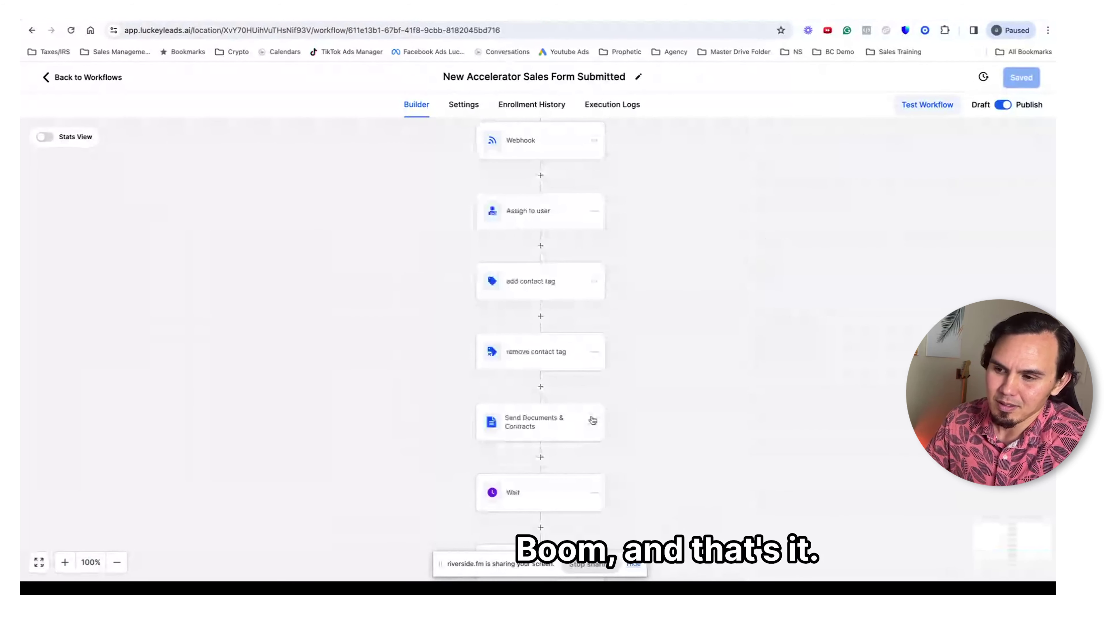
scroll(524, 353, down, 2)
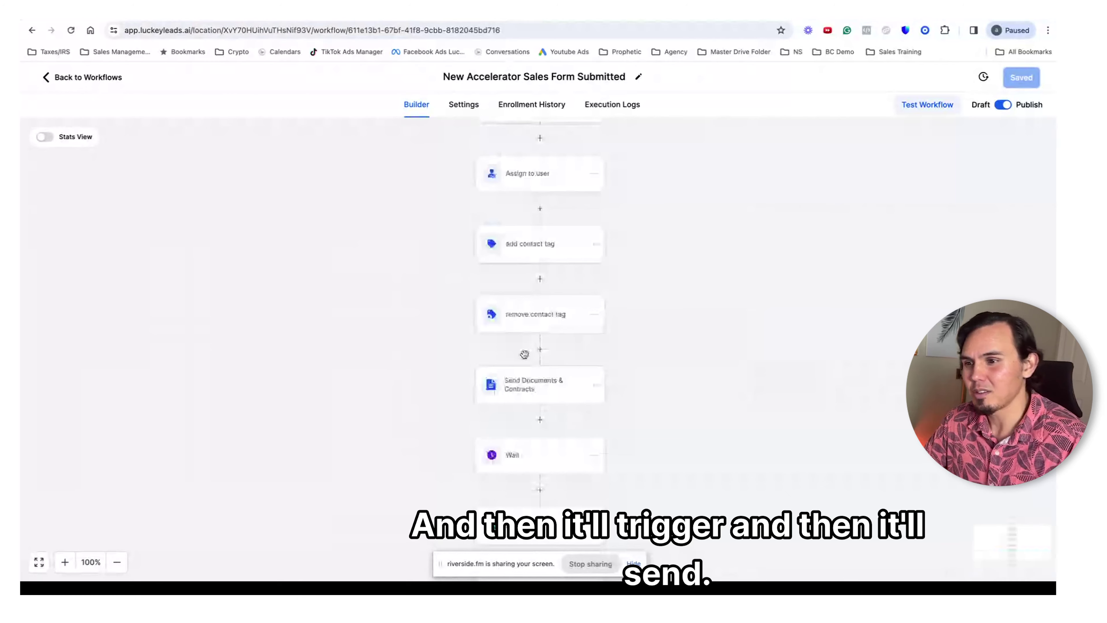
key(super+Tab)
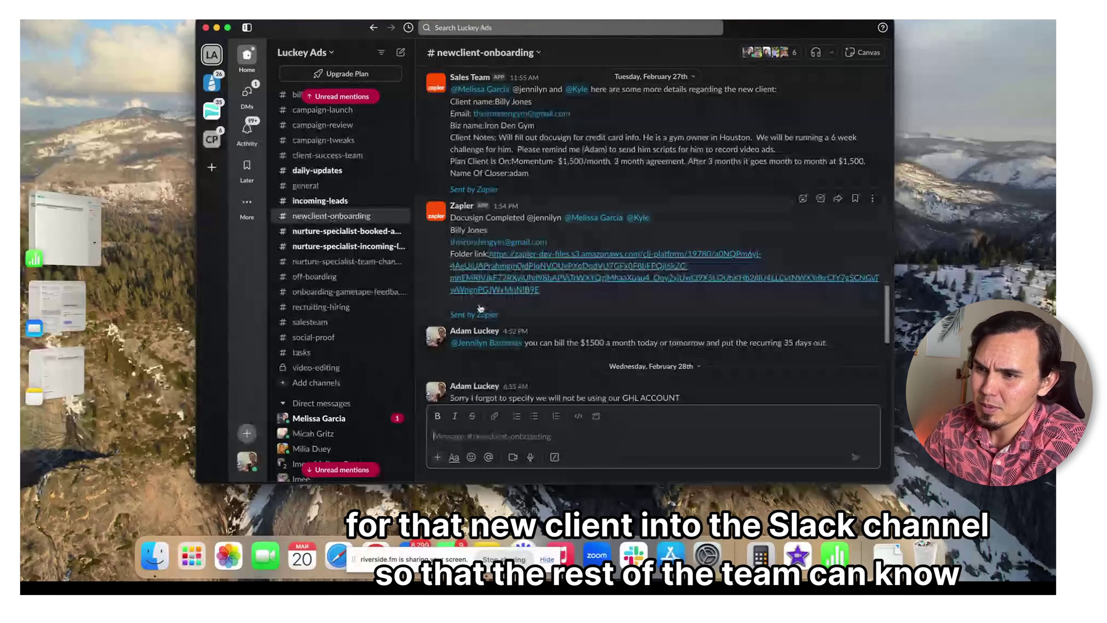
Return from Slack to the workflow builder in the browser.
click(433, 558)
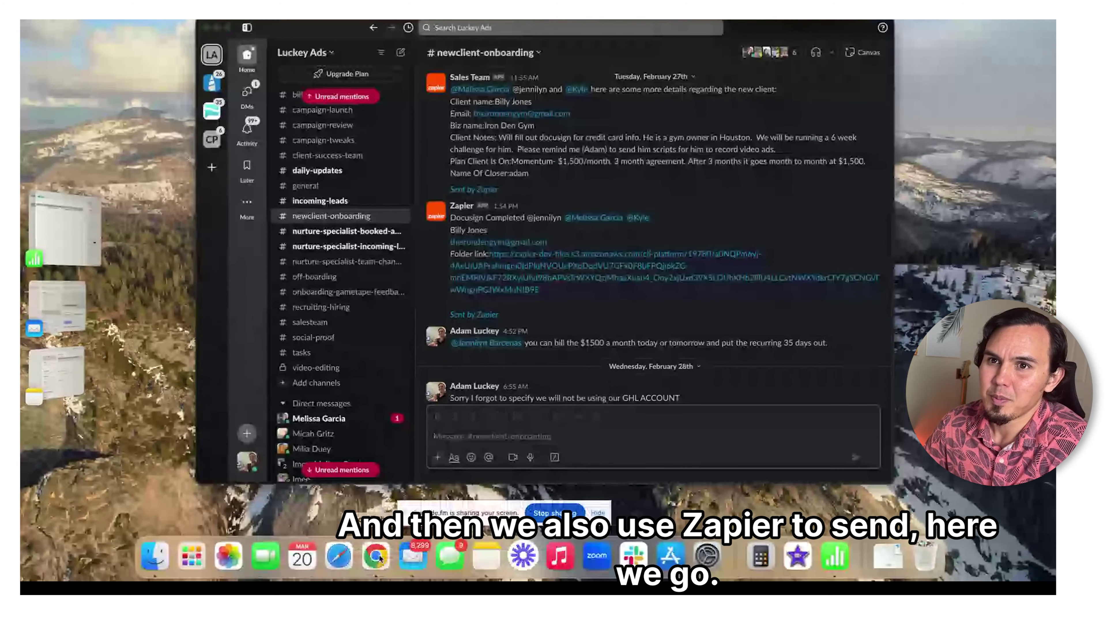
click(376, 557)
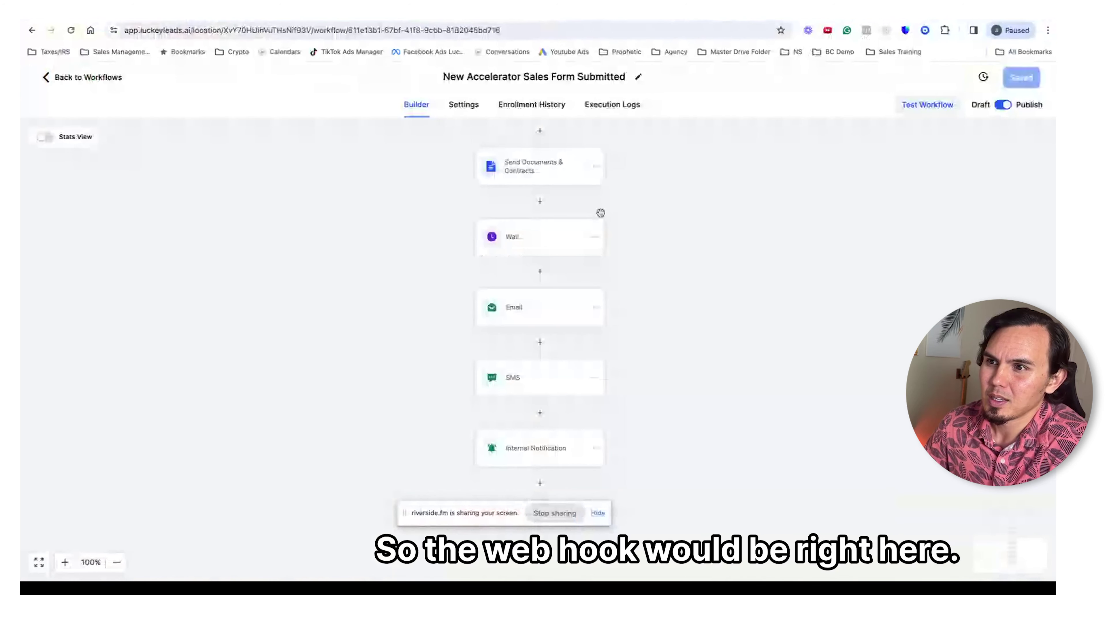
View the Webhook step's Zapier POST URL, then open the Accelerator zap as an editable draft.
scroll(601, 212, up, 8)
click(565, 257)
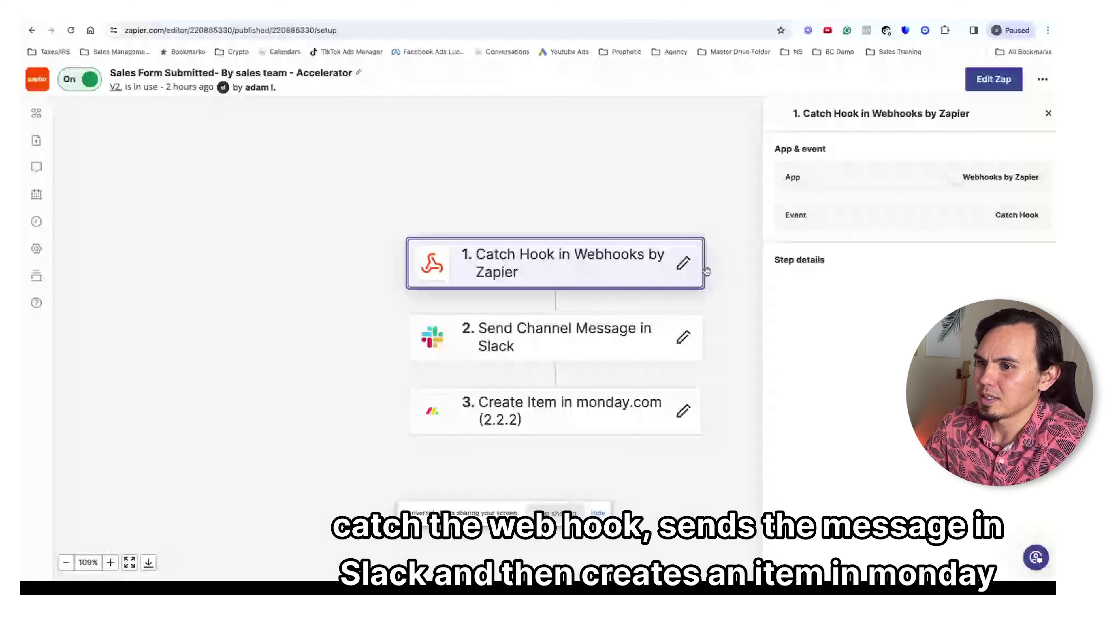
click(682, 337)
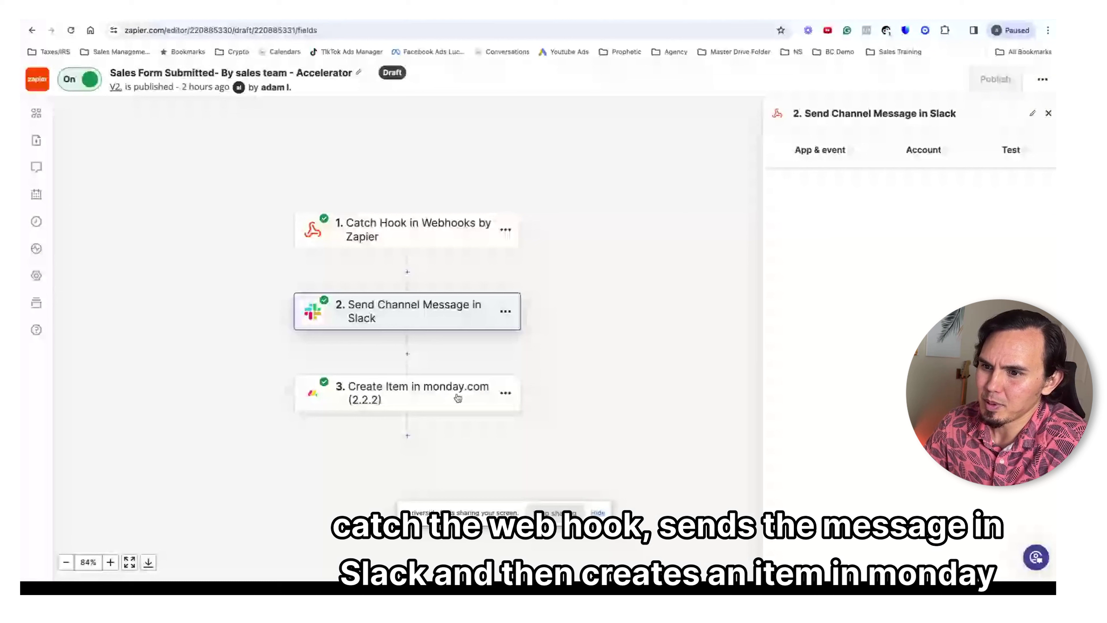
Inspect the zap's step 3, Create Item in monday.com.
click(452, 390)
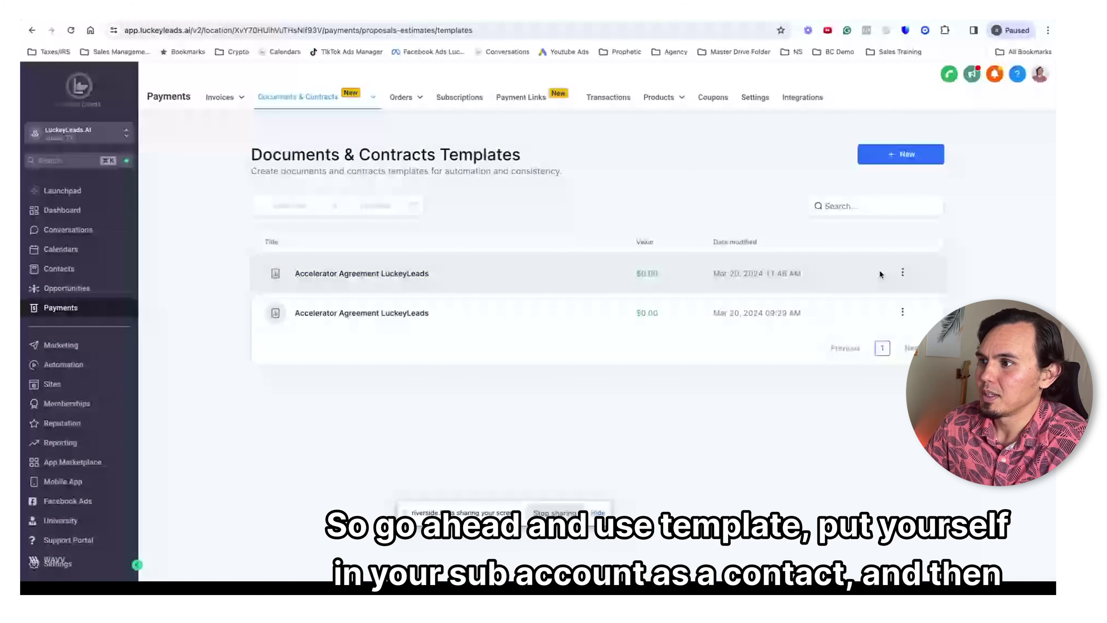
Create a document from the Accelerator Agreement LuckeyLeads template and check its Primary Client recipient.
click(901, 272)
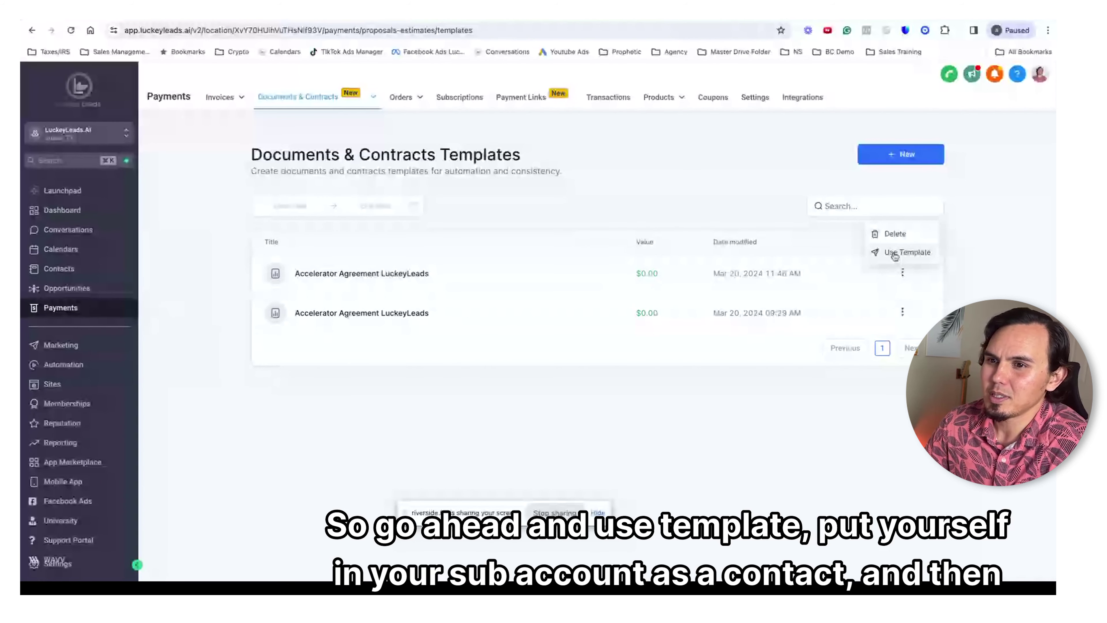
click(894, 252)
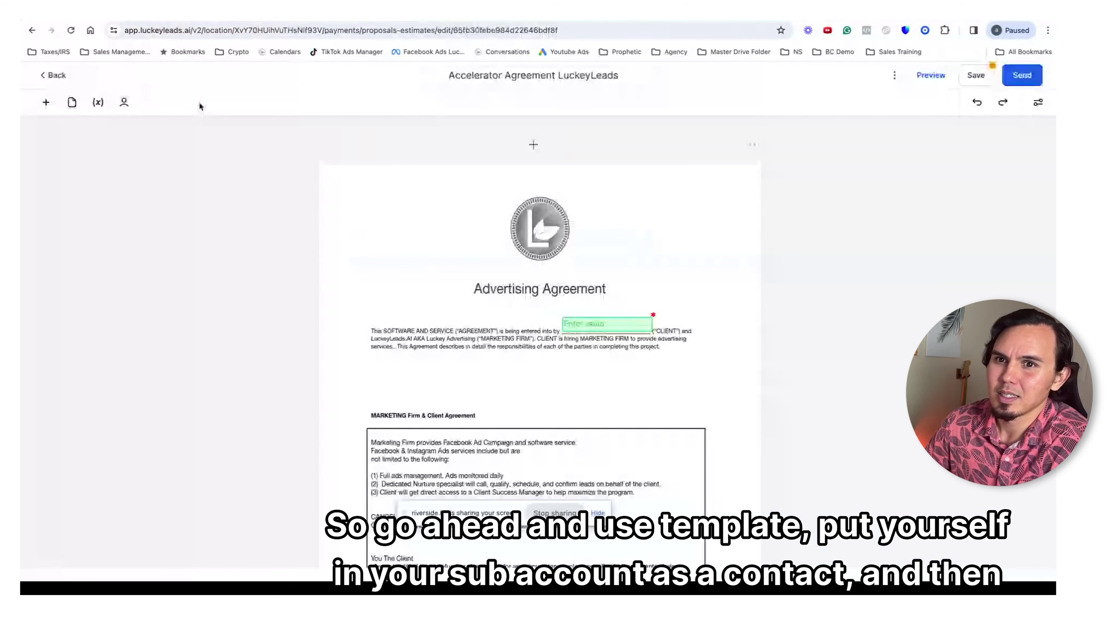
click(124, 103)
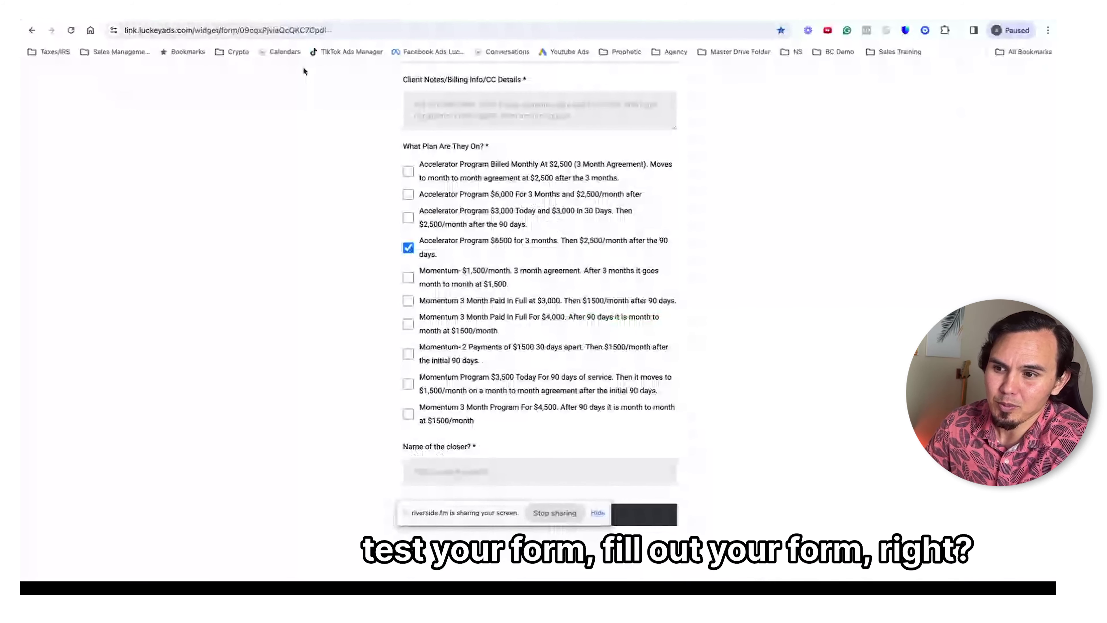
scroll(304, 71, up, 3)
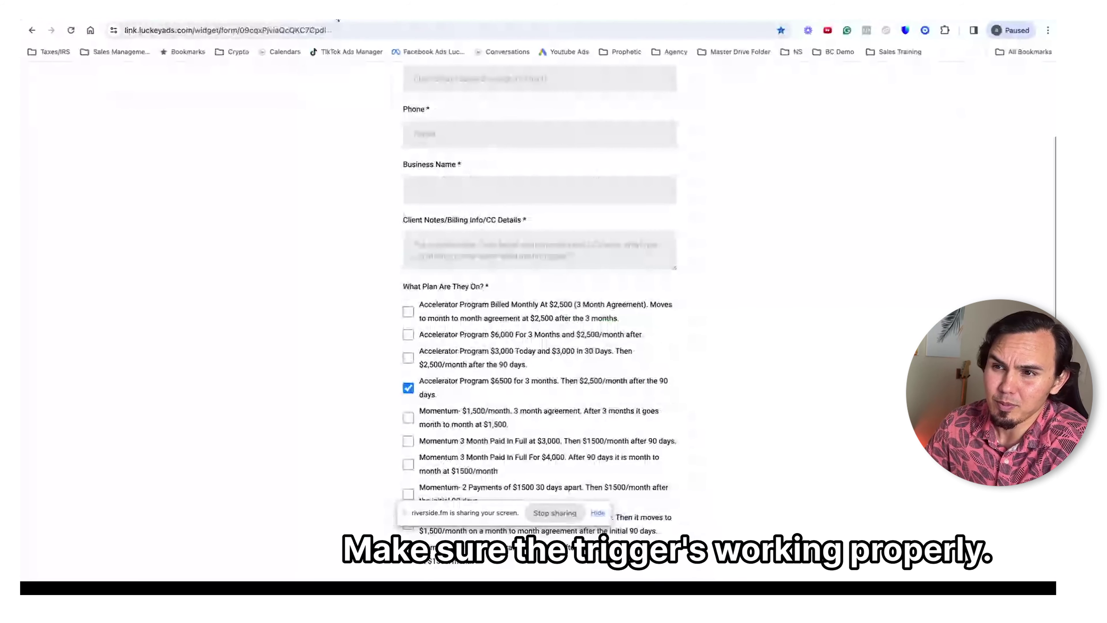
click(413, 189)
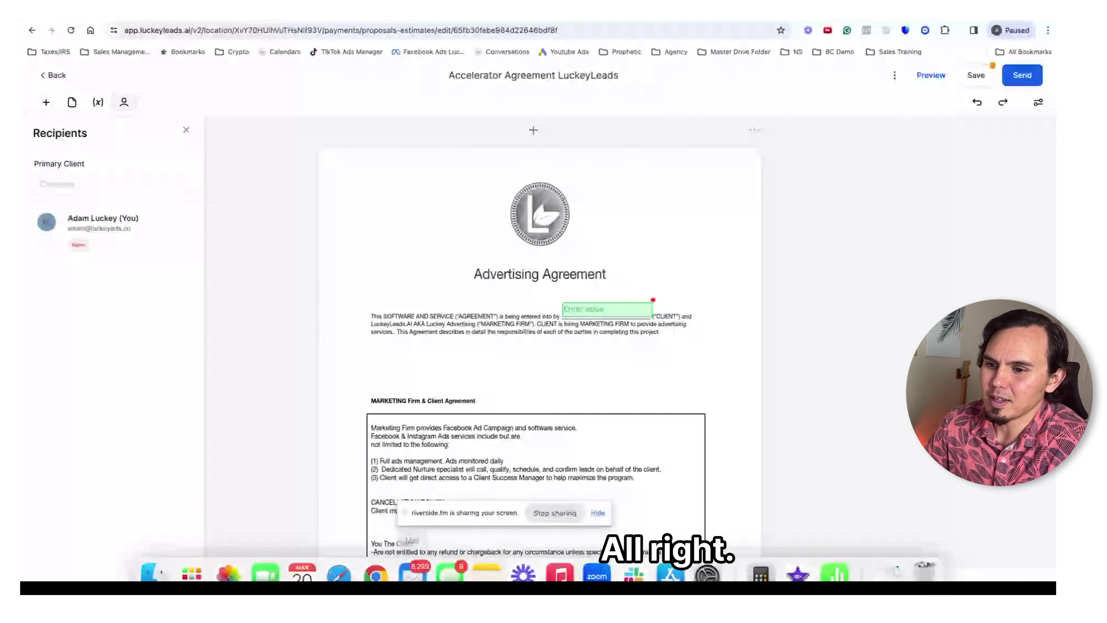
Open the LuckeyLeads proposal email in Mail and follow its View Proposal link.
click(418, 561)
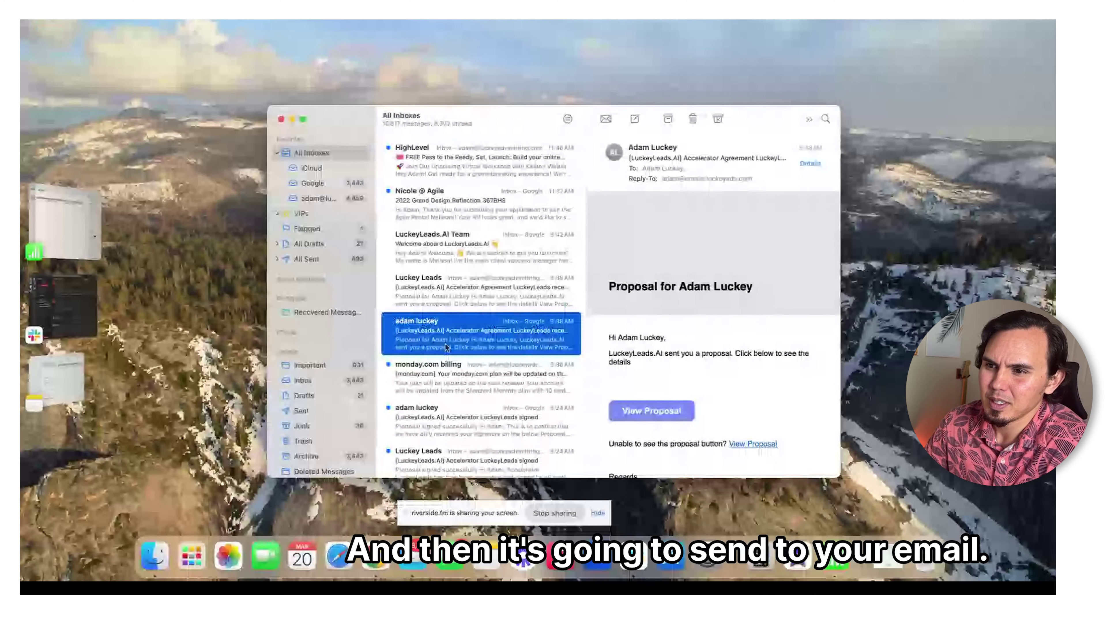
double_click(445, 347)
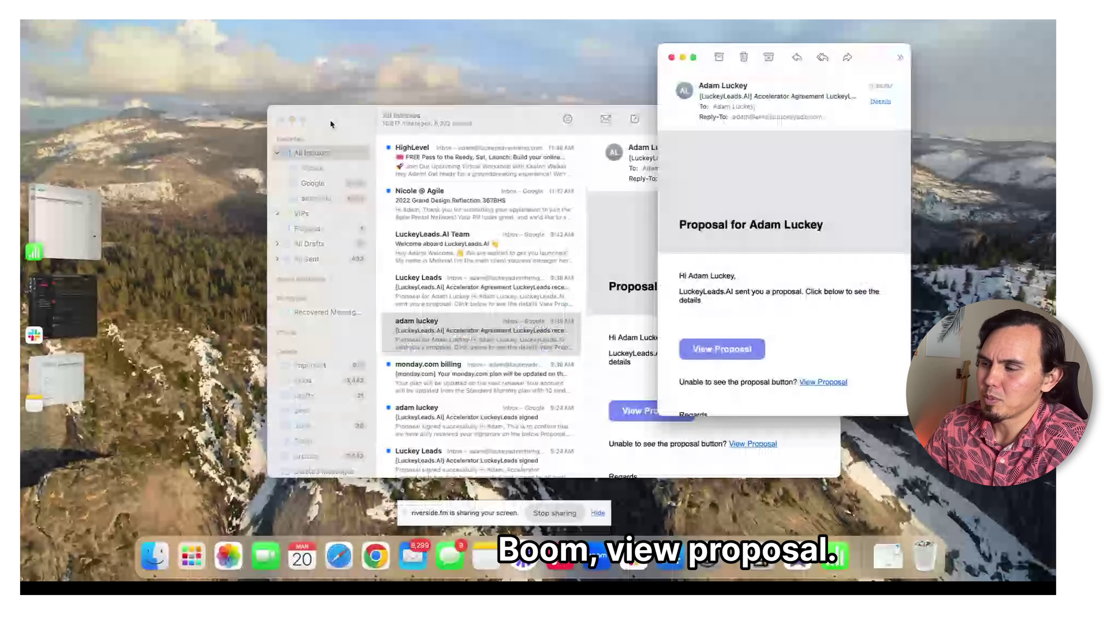
click(732, 352)
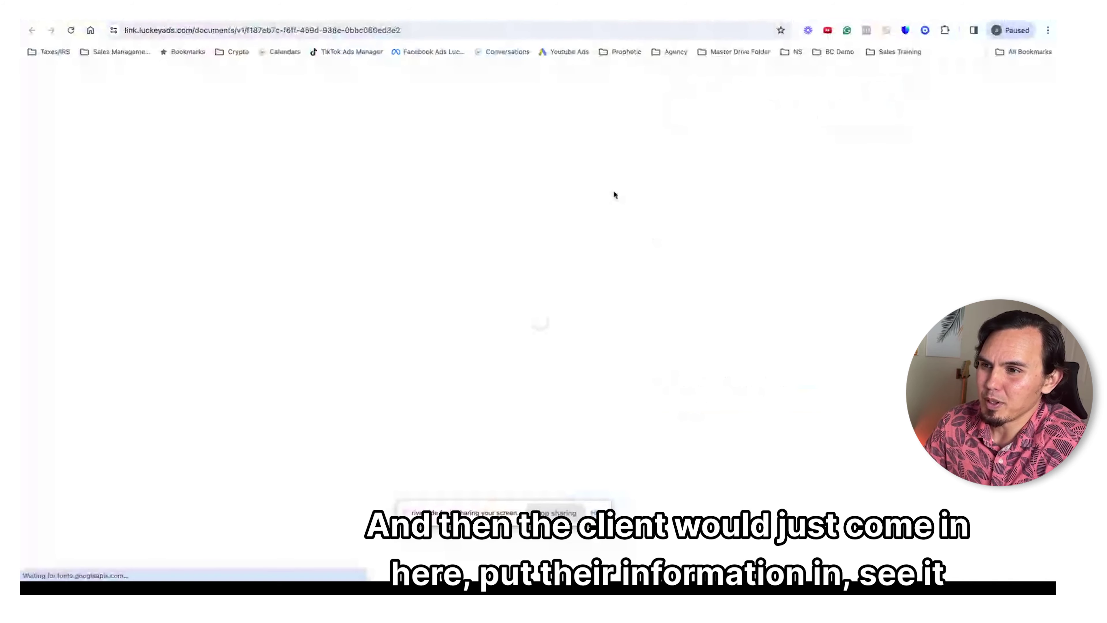
Scroll the Accelerator Agreement through Investment Amount, The Guarantee, and Credit Card Authorization signature fields.
scroll(611, 312, down, 3)
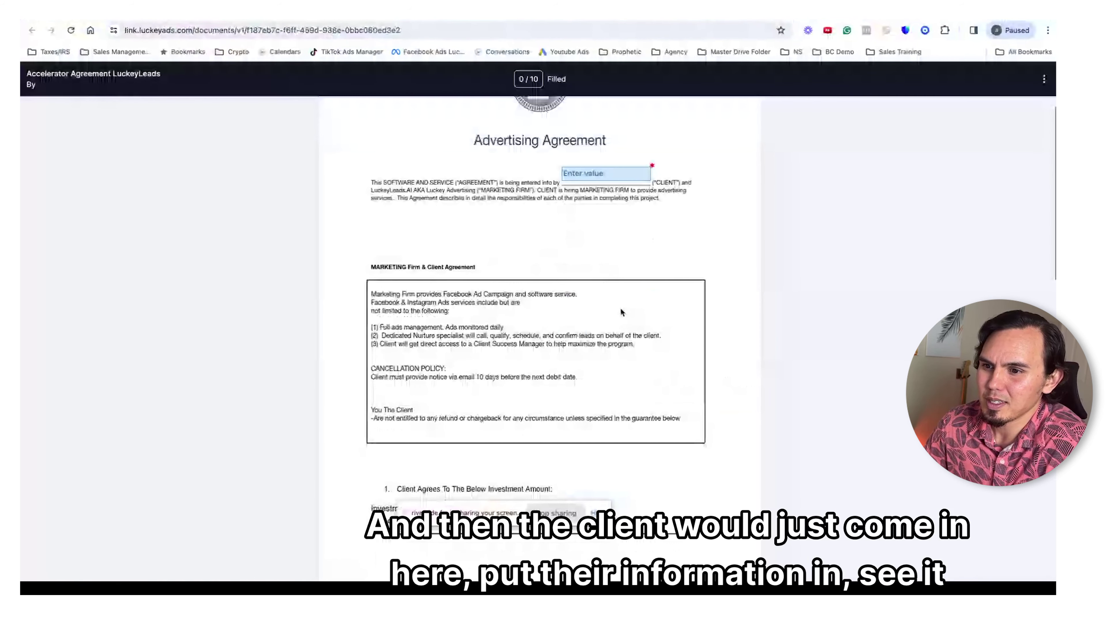
scroll(620, 311, down, 5)
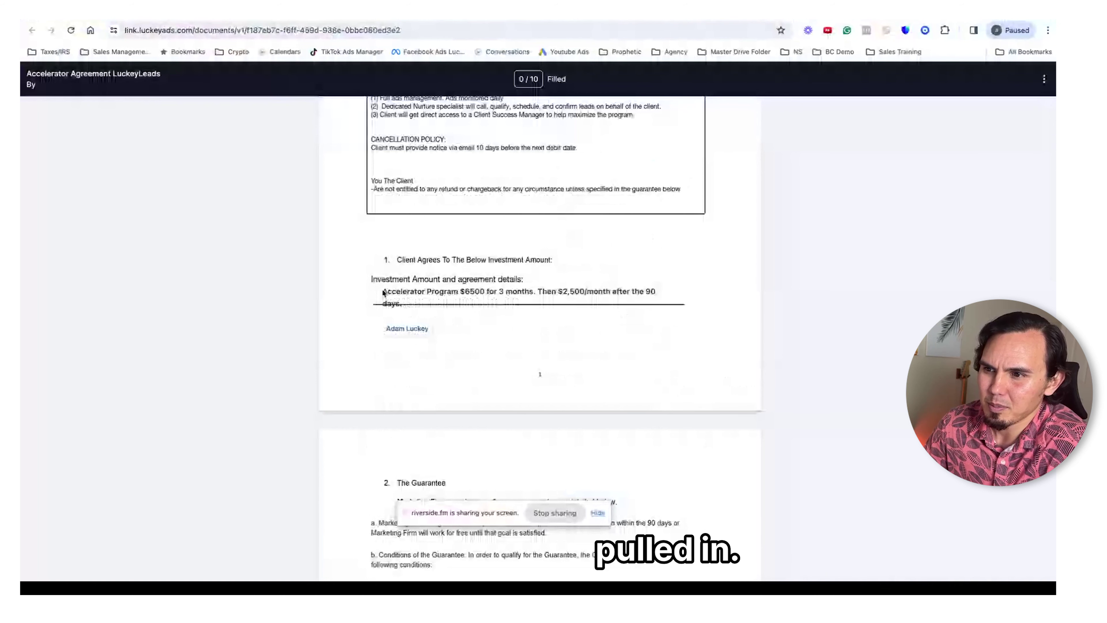
scroll(514, 298, down, 3)
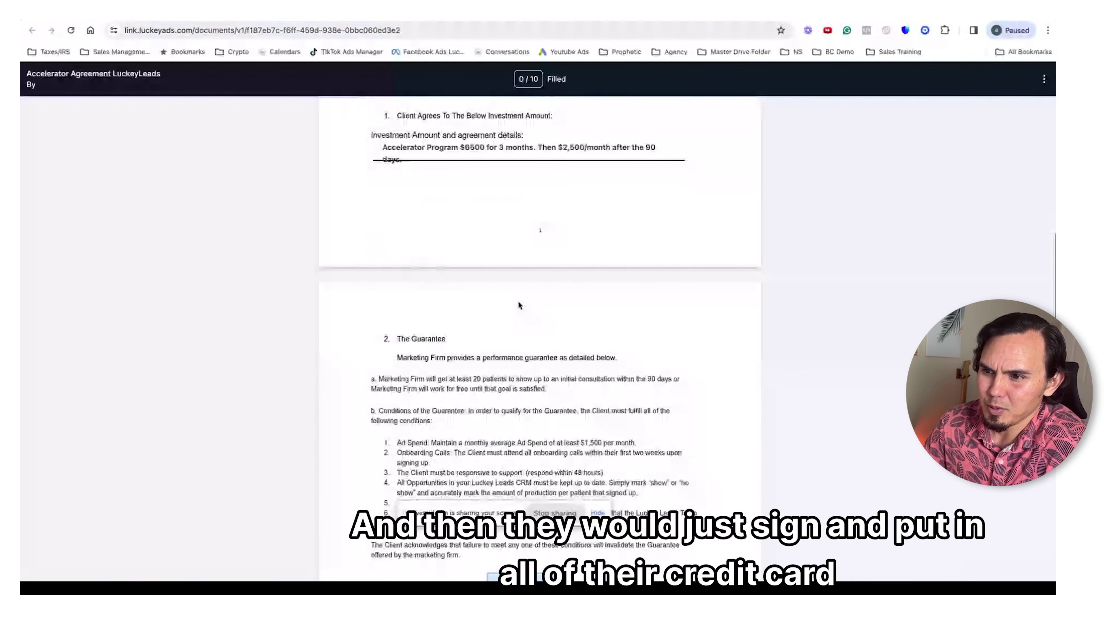
scroll(519, 303, down, 5)
scroll(517, 356, down, 2)
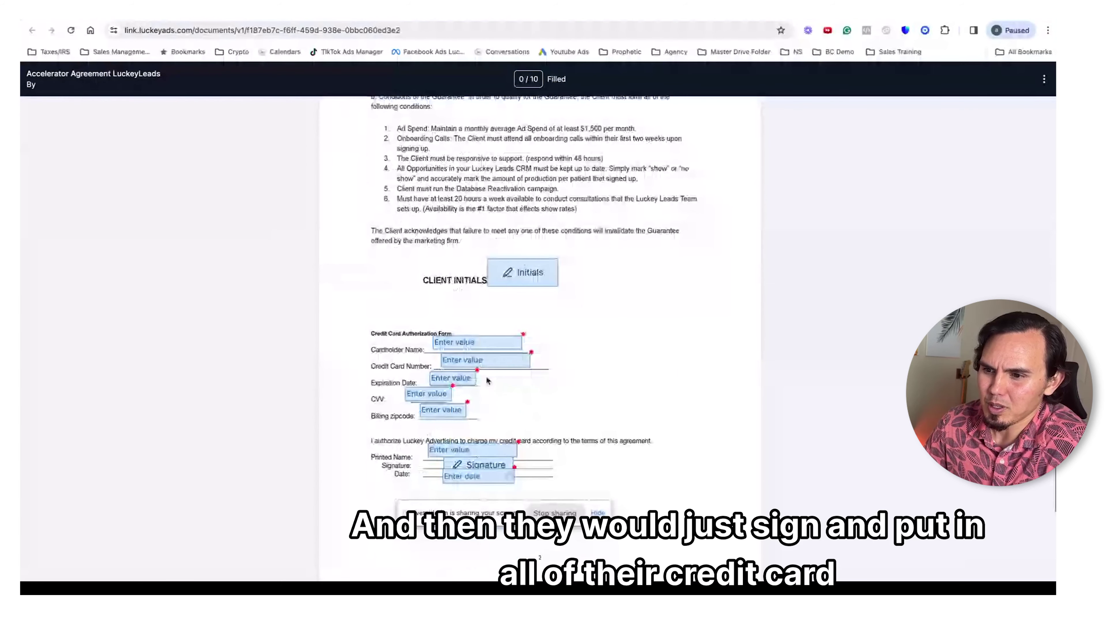